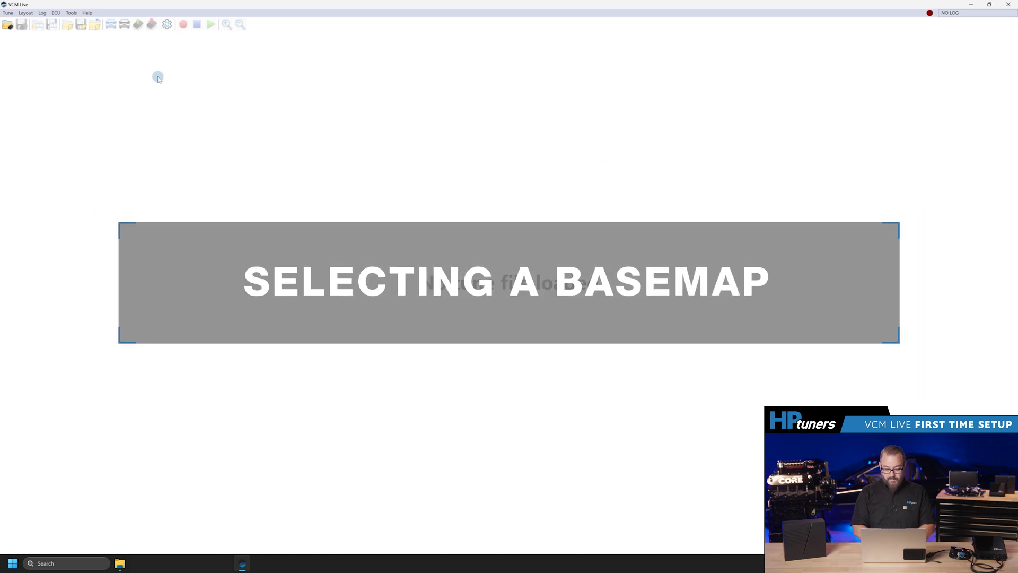
Open the DBW base tune and load the Basic default layout with its tabs
click(8, 13)
click(25, 22)
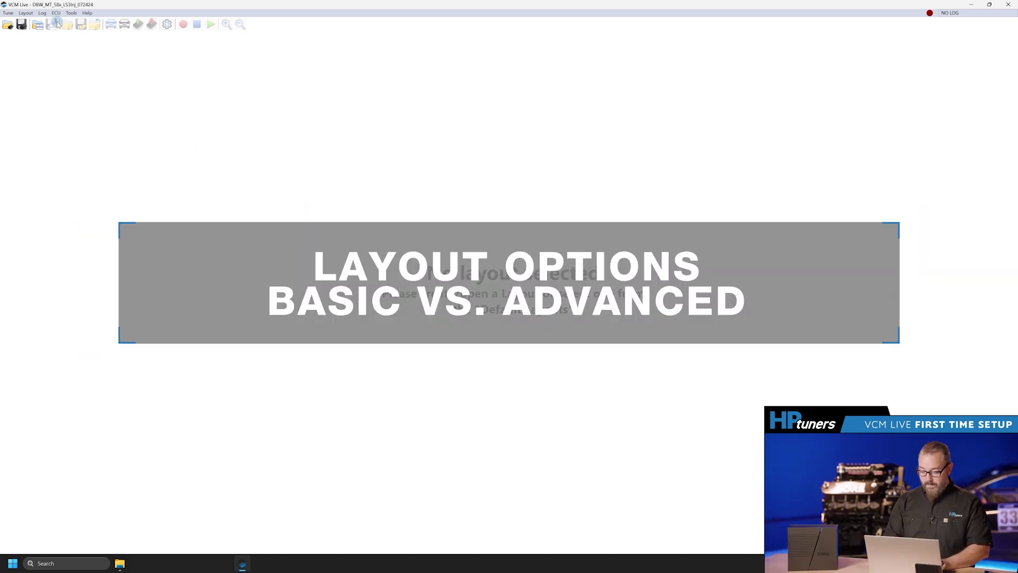
click(26, 14)
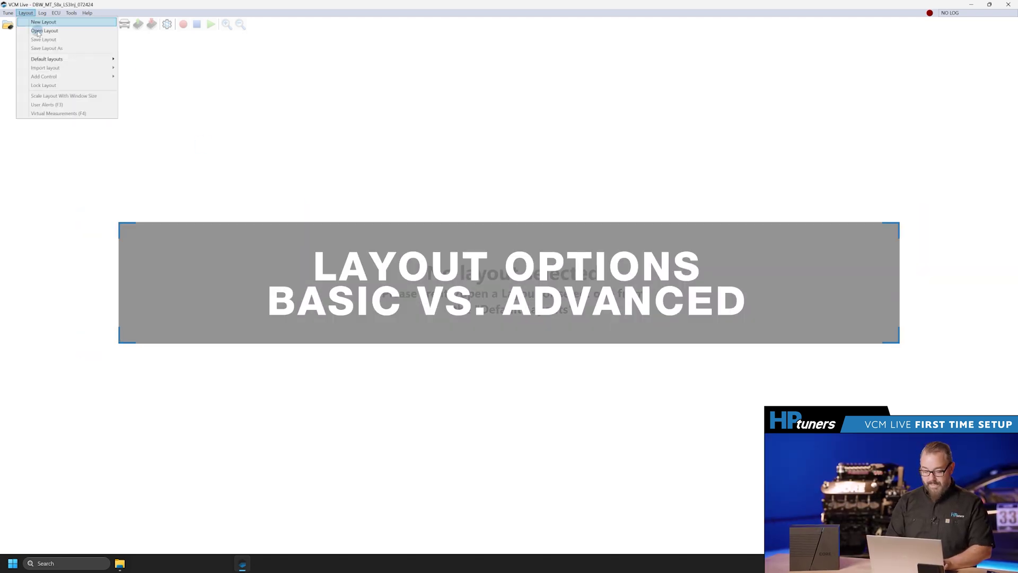
mouse_move(47, 61)
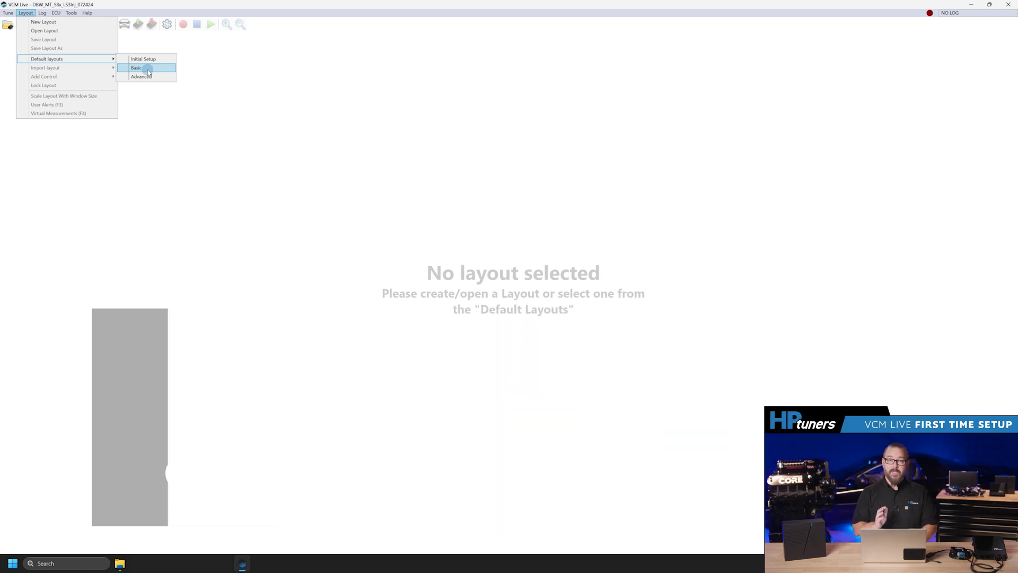
click(149, 71)
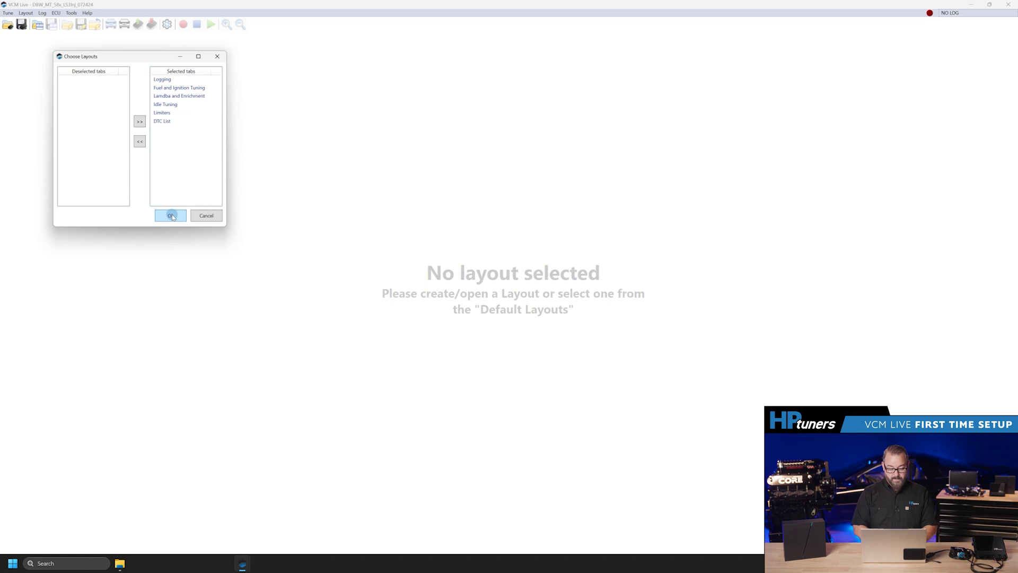
click(171, 216)
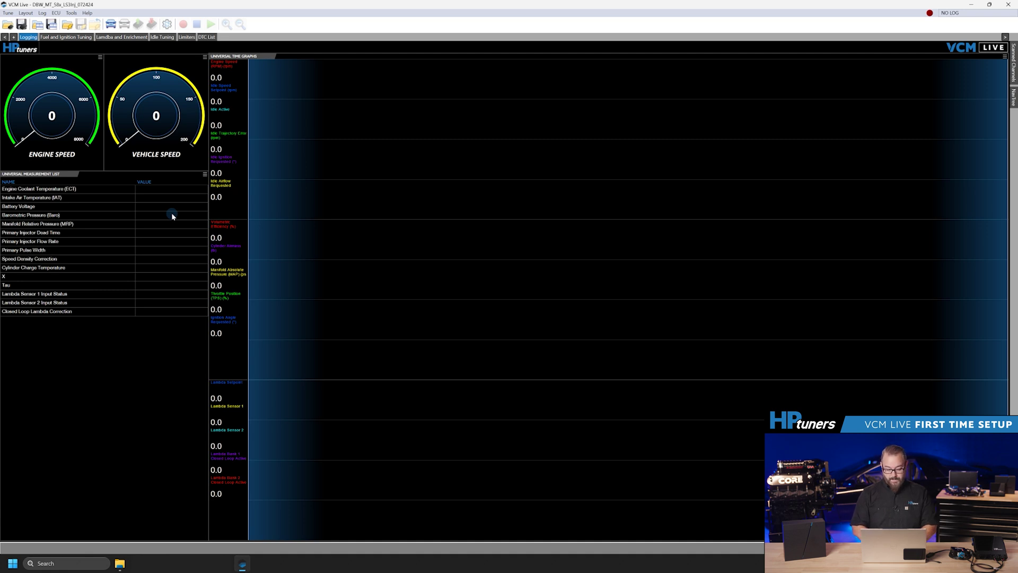
click(8, 13)
Launch the Setup Wizard and review its seven sensor groups
click(27, 64)
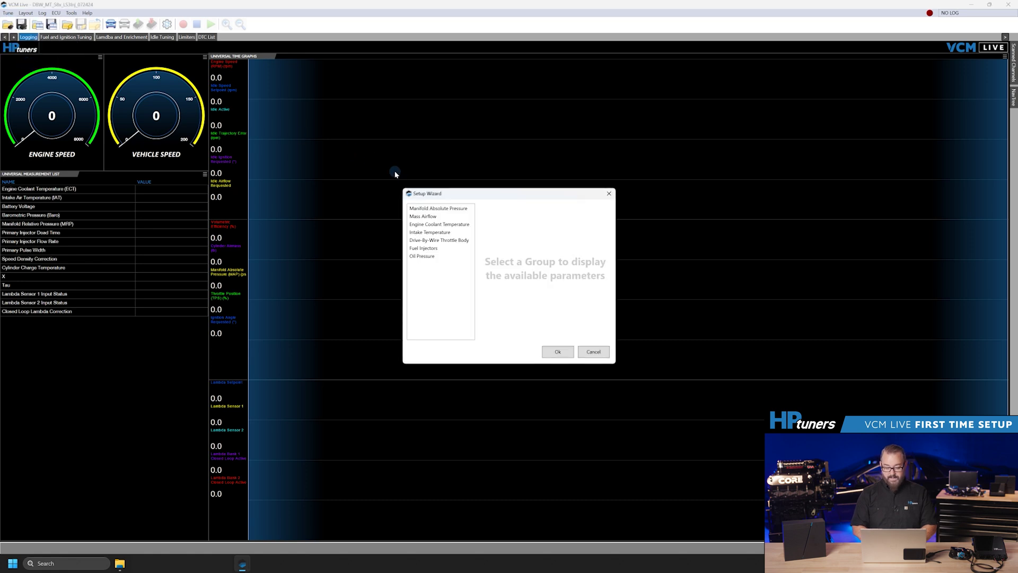
click(436, 208)
click(437, 217)
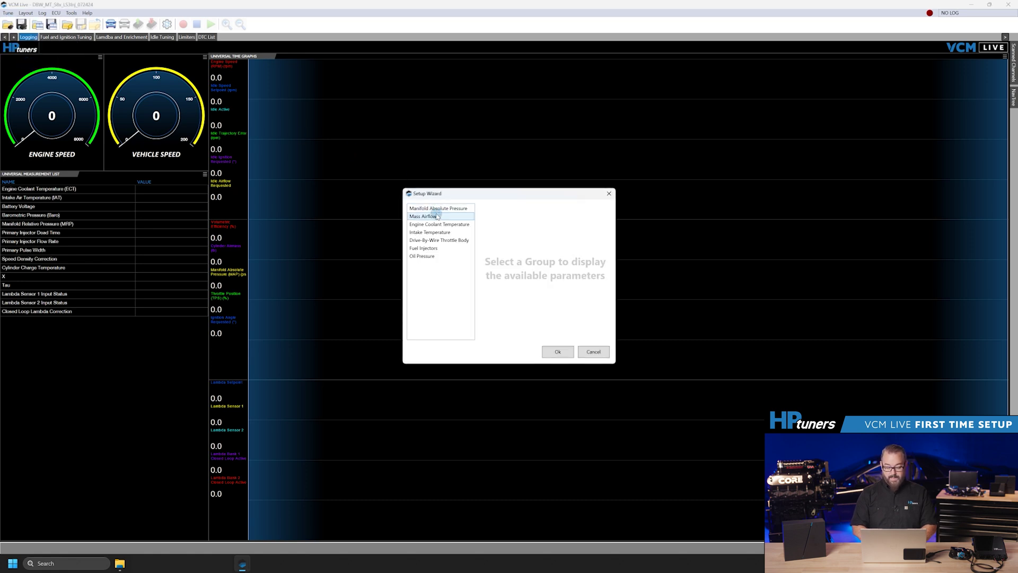
click(436, 224)
click(436, 232)
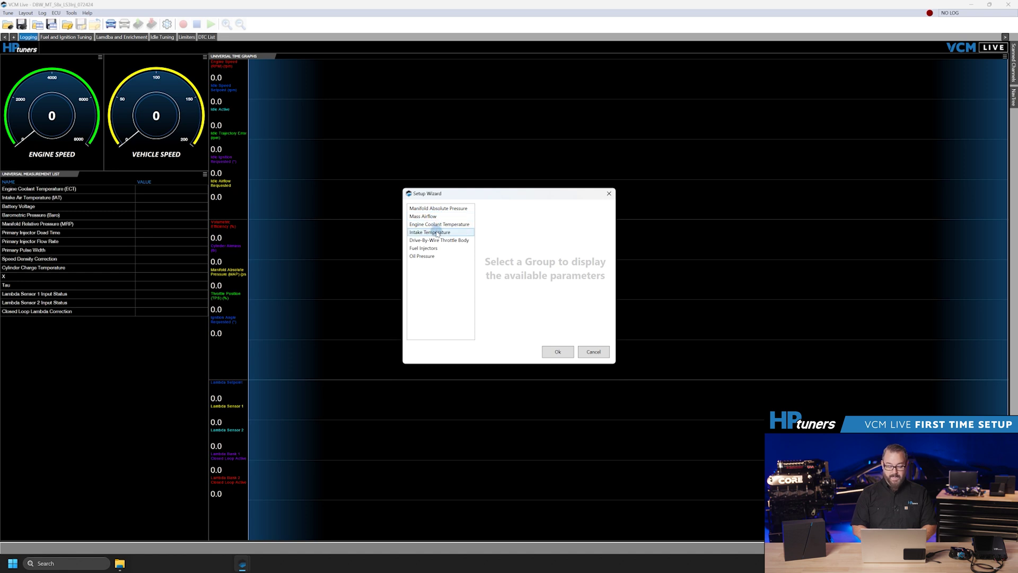
click(436, 240)
click(435, 248)
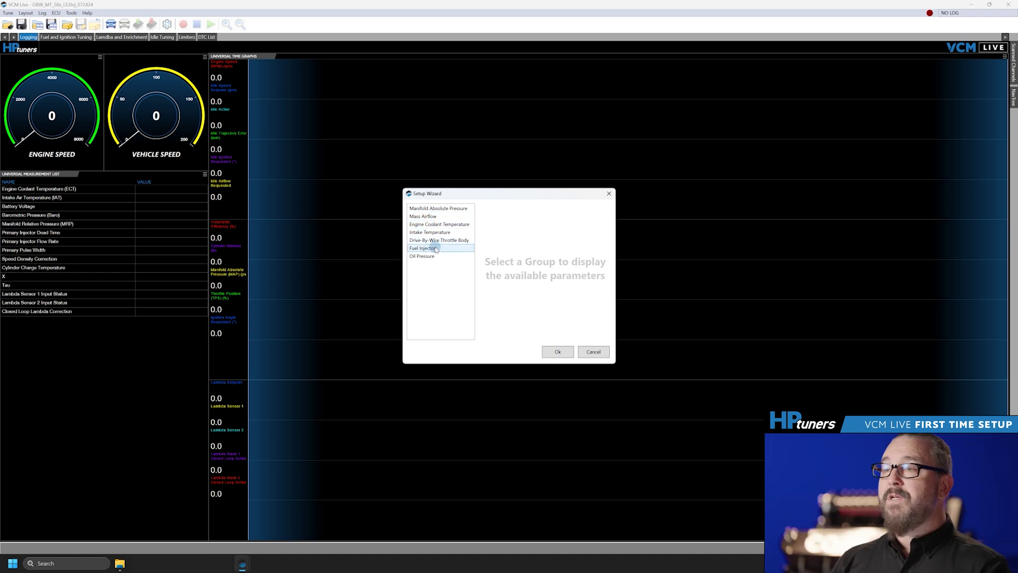
click(435, 257)
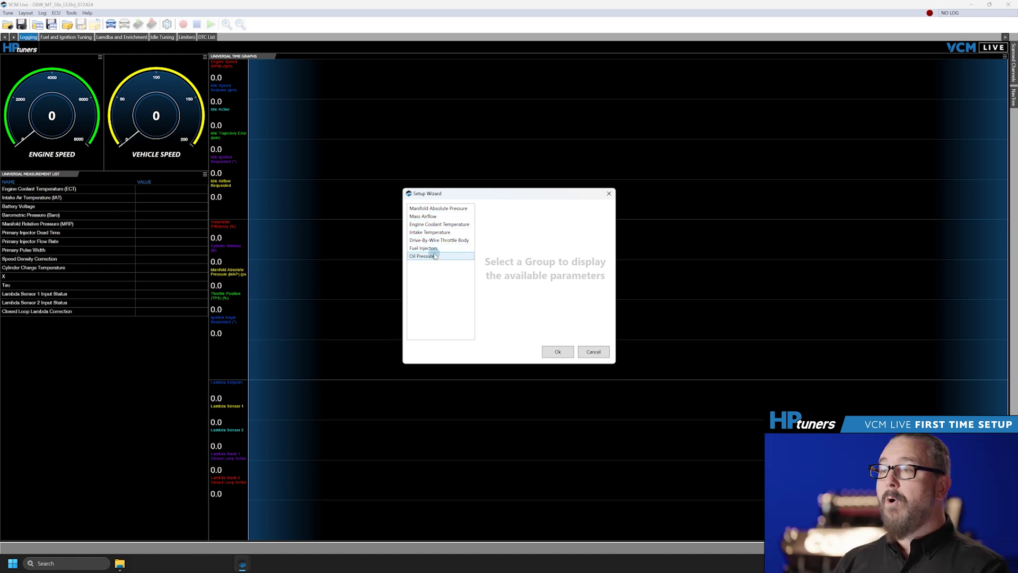
click(434, 271)
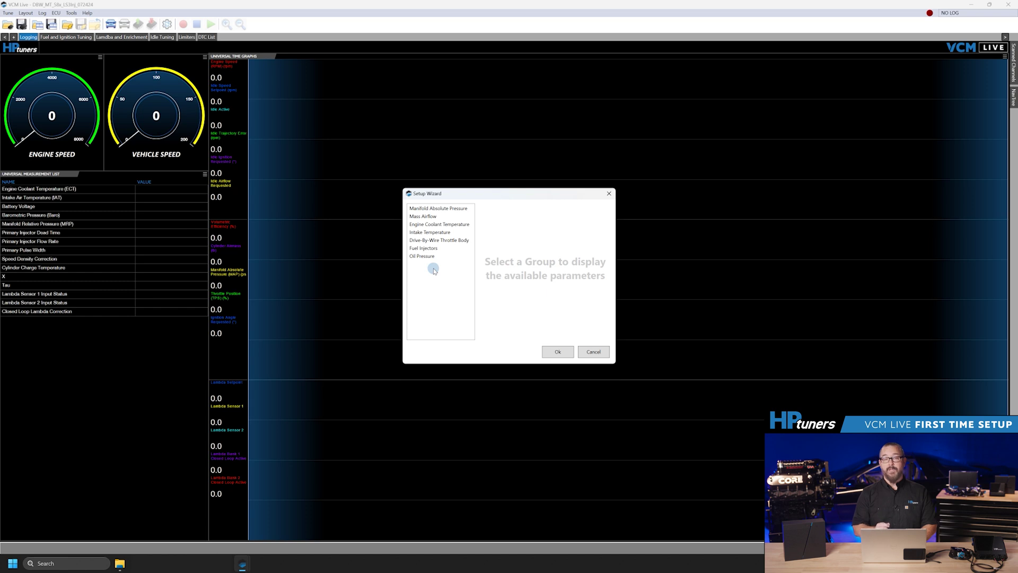
Choose GM 1 Bar LS3 MAP, LS3 MAF 5-Wire, LS coolant 19236568 and LS3 5-wire MAF intake sensors
click(432, 207)
click(496, 208)
click(499, 234)
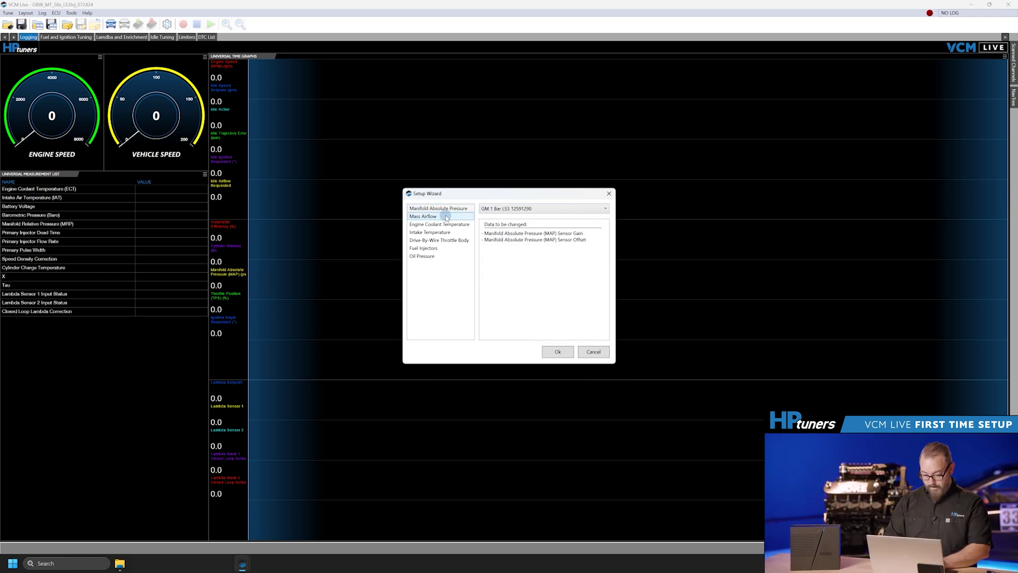
click(439, 216)
click(492, 209)
click(499, 234)
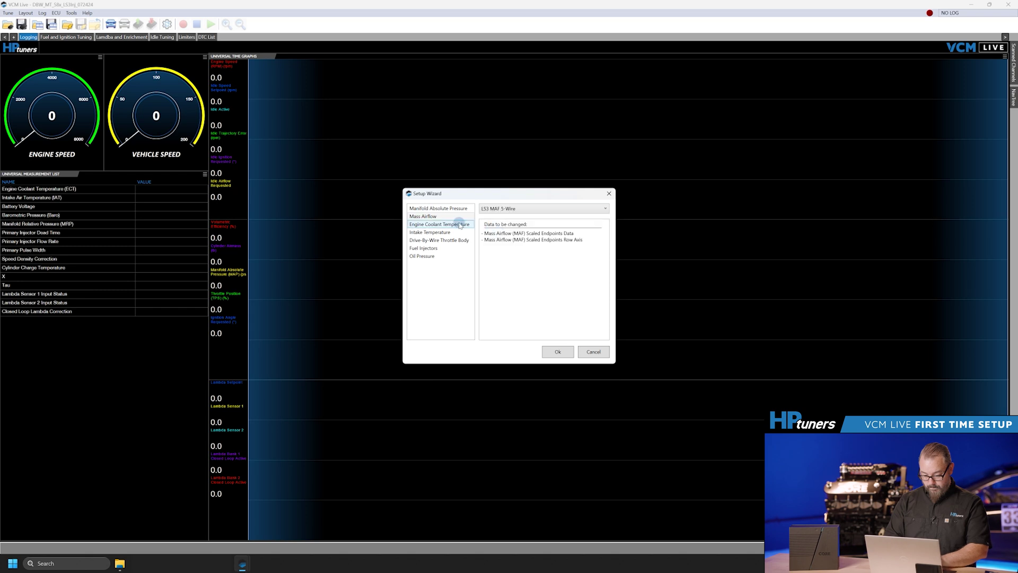
click(439, 224)
click(544, 208)
click(498, 226)
click(445, 232)
click(496, 208)
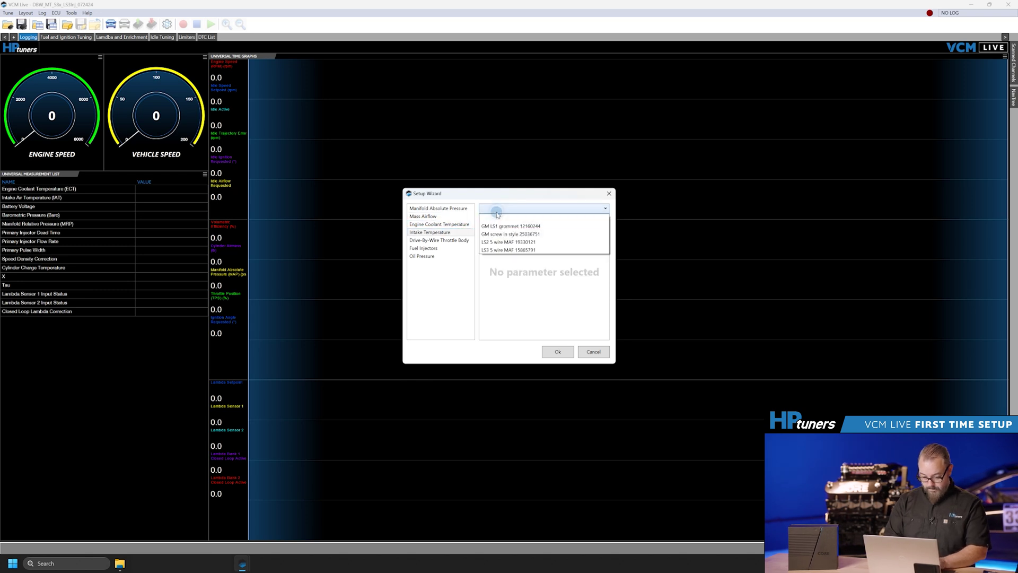
click(496, 241)
Choose the fitted throttle body, LS3 injector 12576341 and oil pressure sensor 12673134
click(439, 239)
click(544, 208)
click(500, 227)
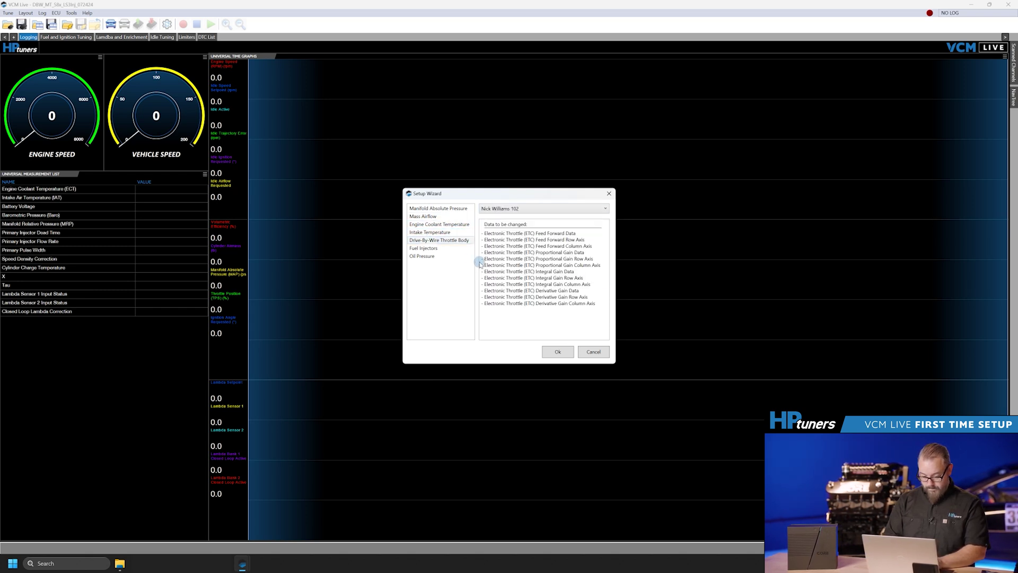
click(423, 248)
click(544, 209)
click(501, 234)
click(438, 256)
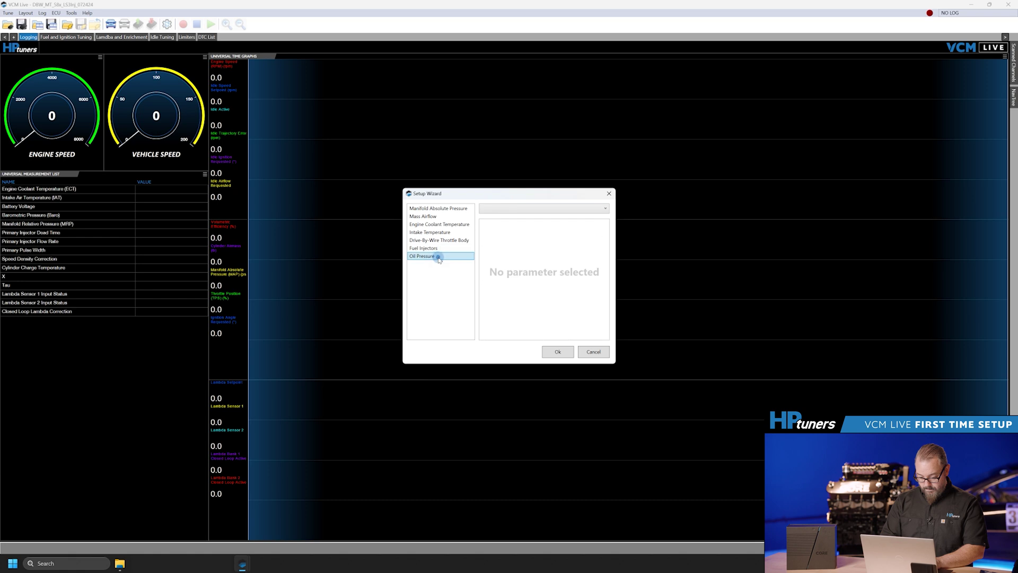
click(523, 208)
click(518, 236)
Apply the chosen sensor settings to the tune and confirm
click(558, 352)
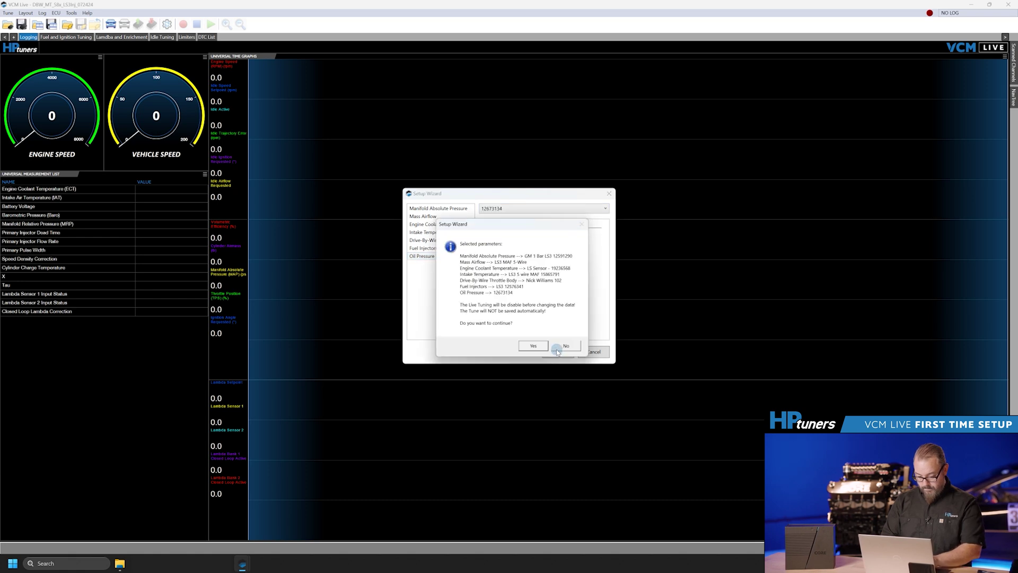
click(533, 346)
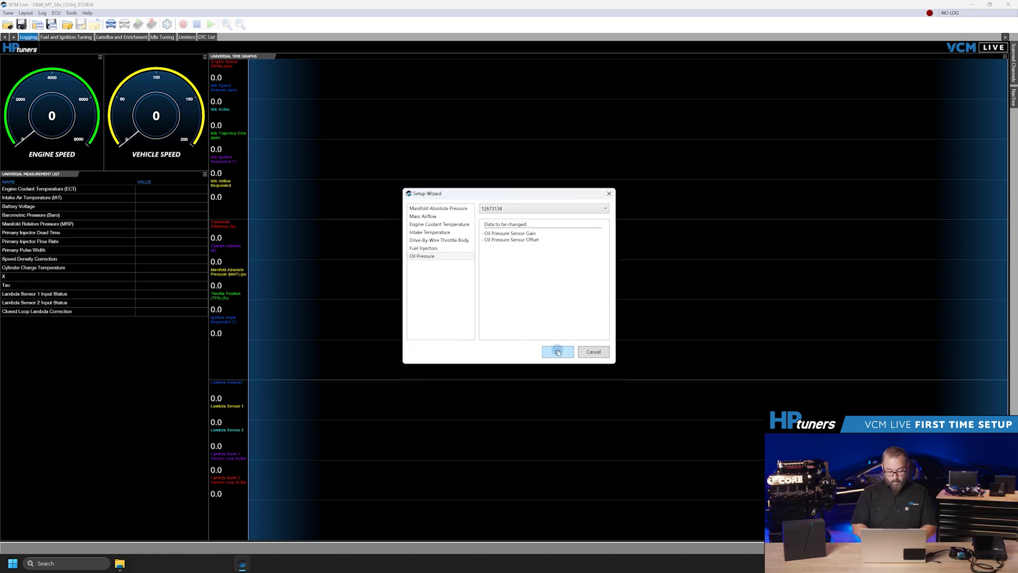
click(558, 352)
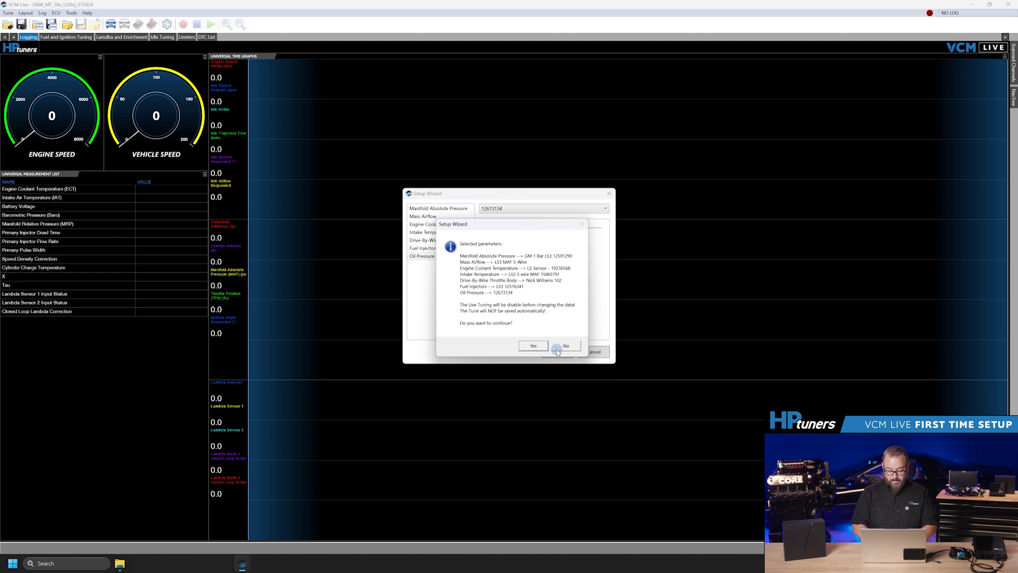
click(534, 347)
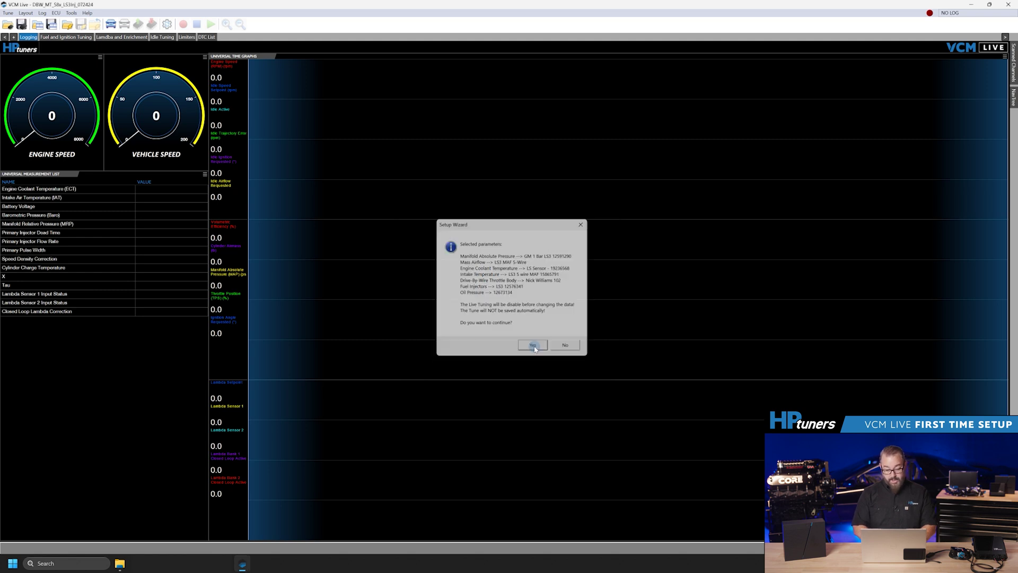
Save the tune under the file name 'test tune' in Downloads
click(8, 13)
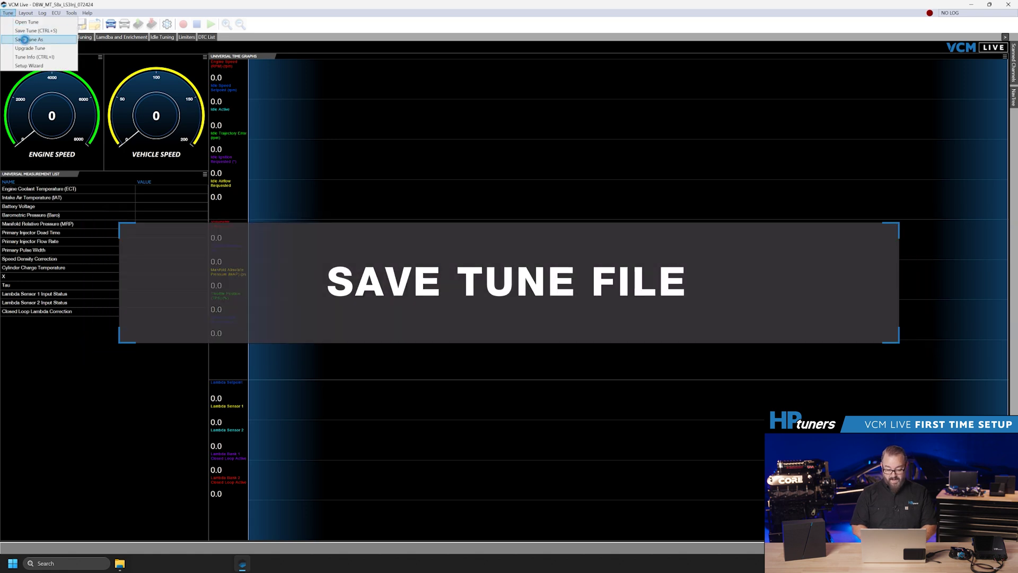
click(25, 39)
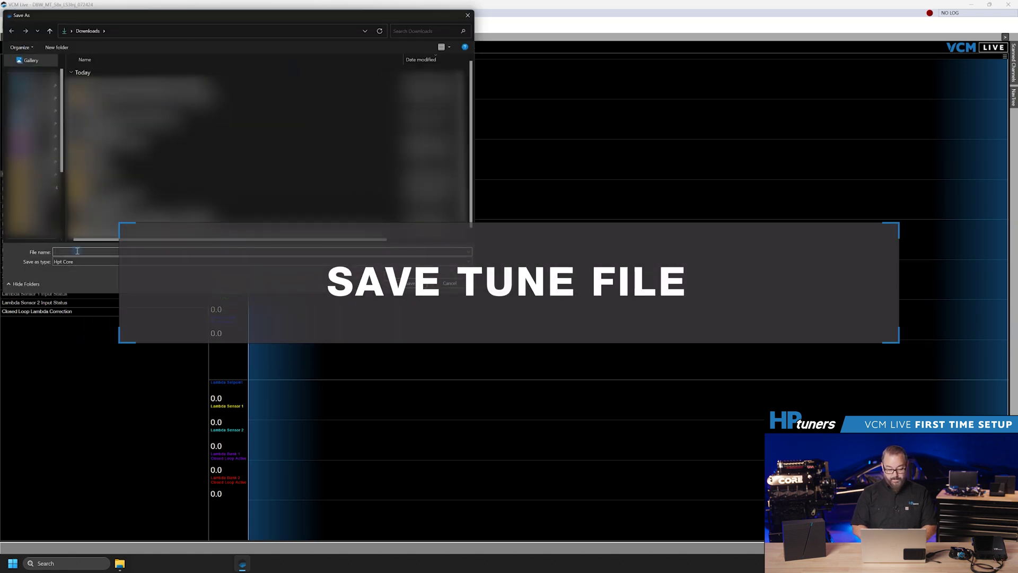
text(test tune)
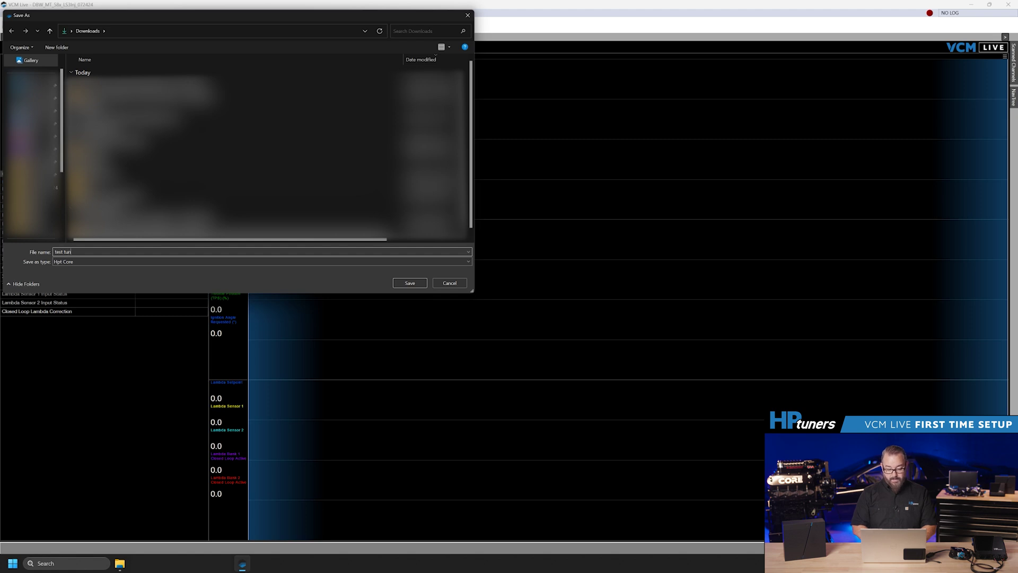
click(417, 285)
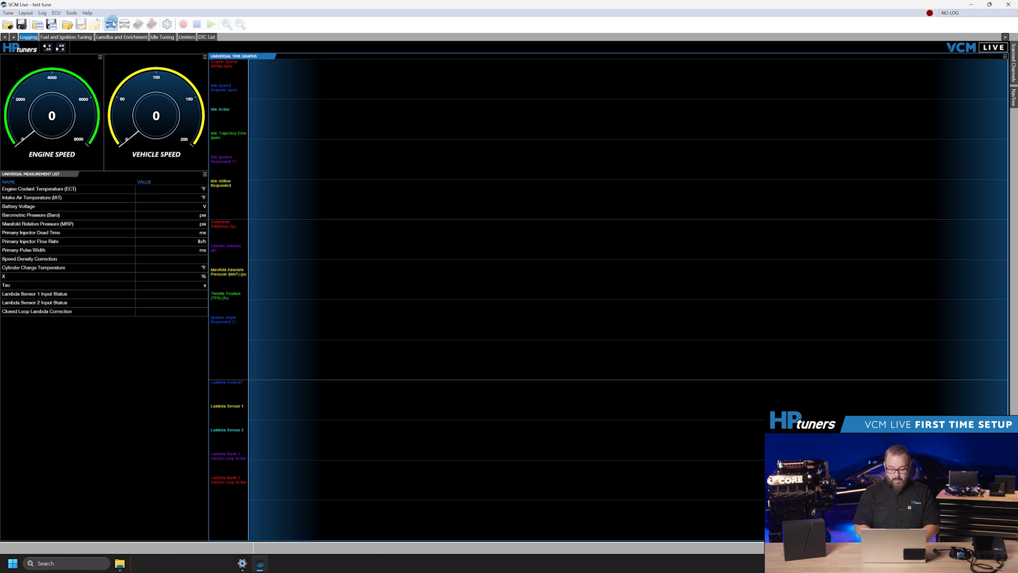
Connect VCM Live to the Core ECU from the ECU menu
click(57, 13)
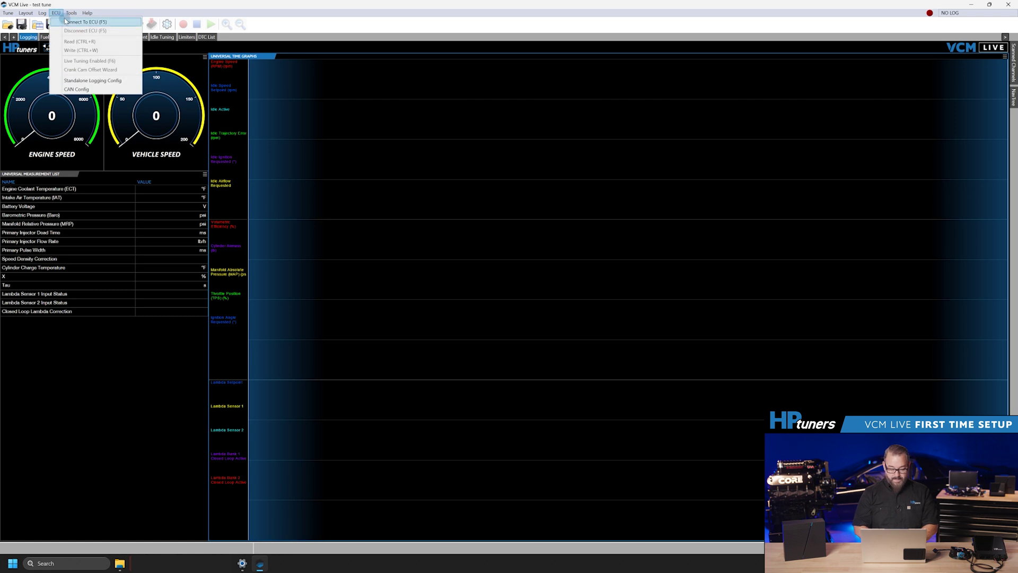
click(66, 22)
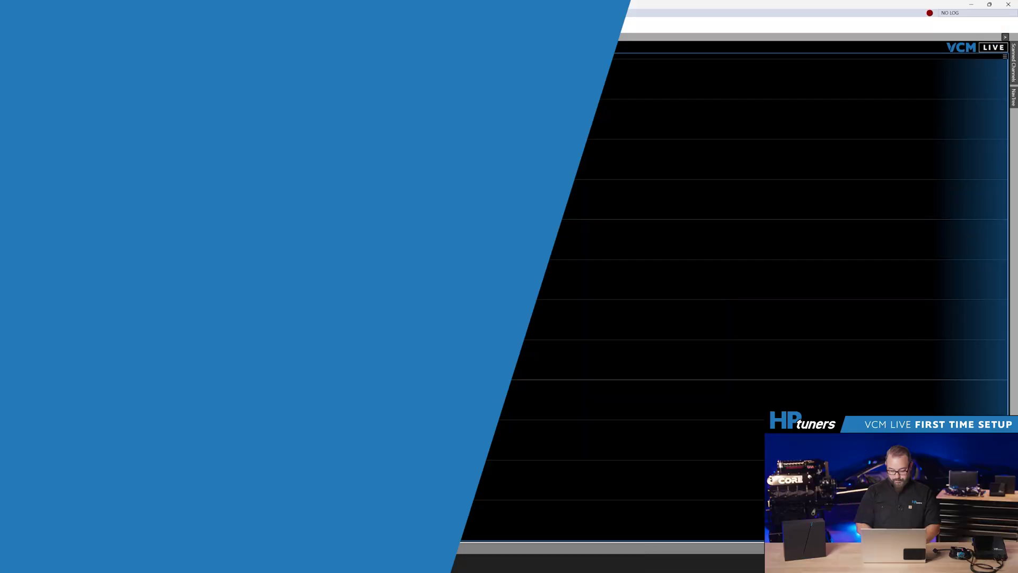
Scroll through the EULA and accept it
scroll(564, 244, down, 15)
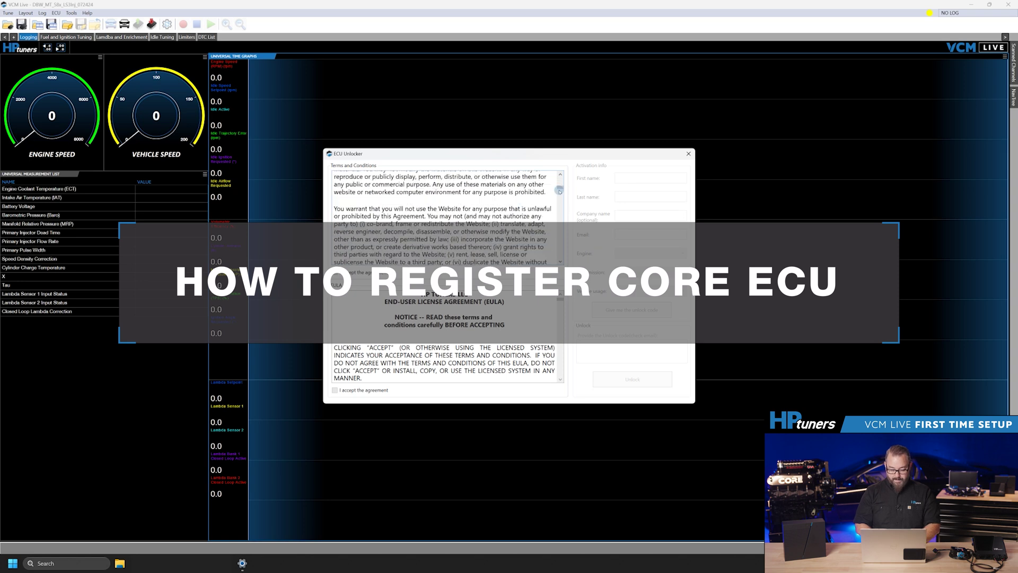
scroll(564, 245, down, 5)
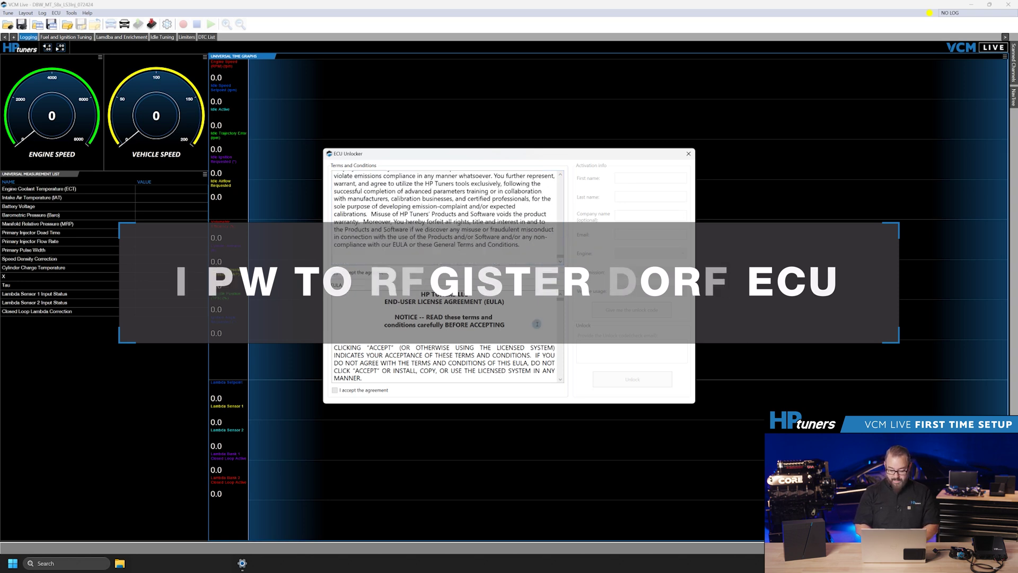
drag(561, 301, 560, 376)
click(334, 390)
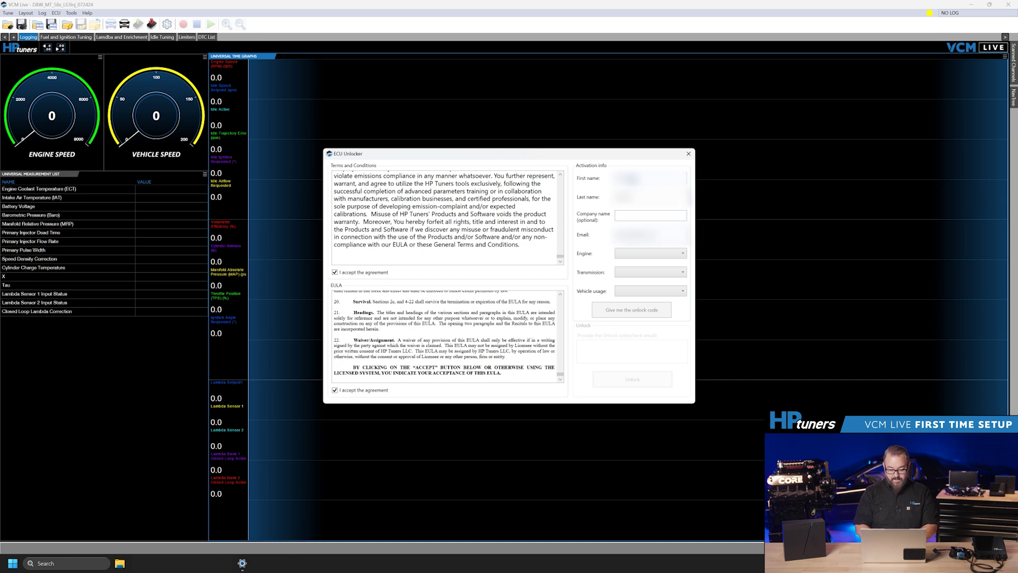
Set engine LS GEN IV, Manual transmission and Motorsport usage, then request an unlock code
click(652, 253)
click(647, 262)
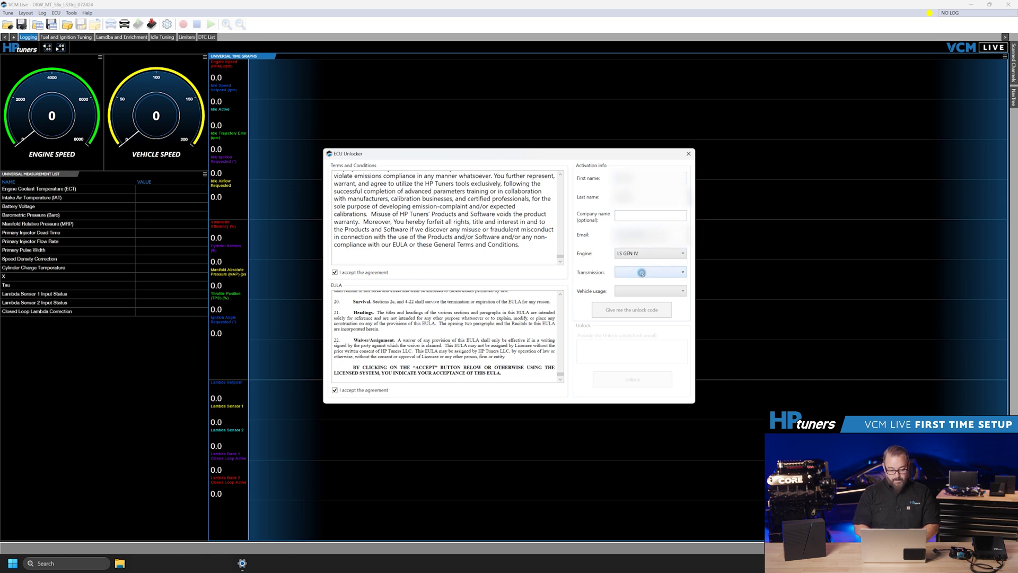
click(641, 272)
click(642, 281)
click(644, 291)
click(641, 317)
click(627, 310)
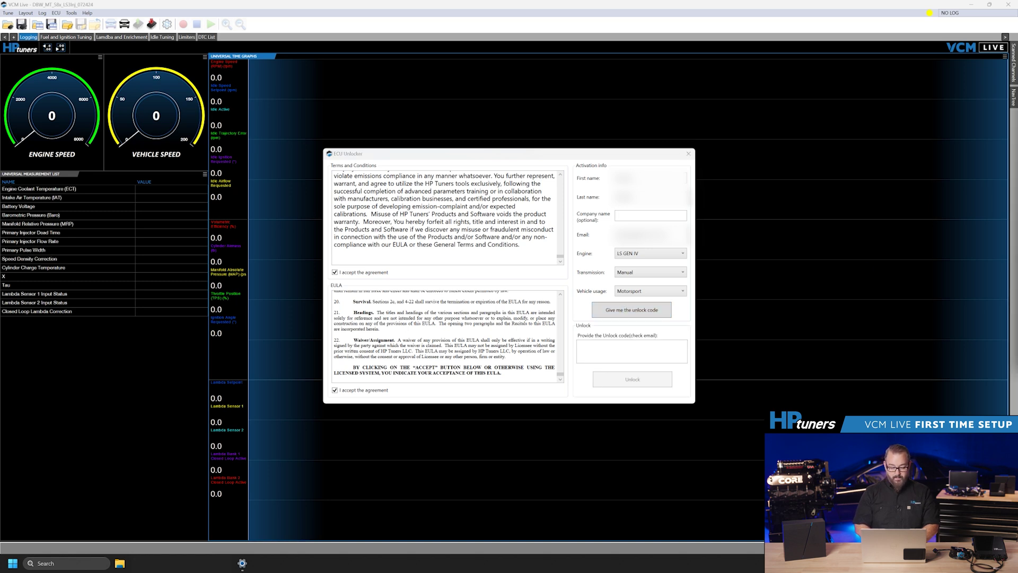
Paste the emailed unlock code, unlock the ECU and dismiss the confirmation
click(654, 347)
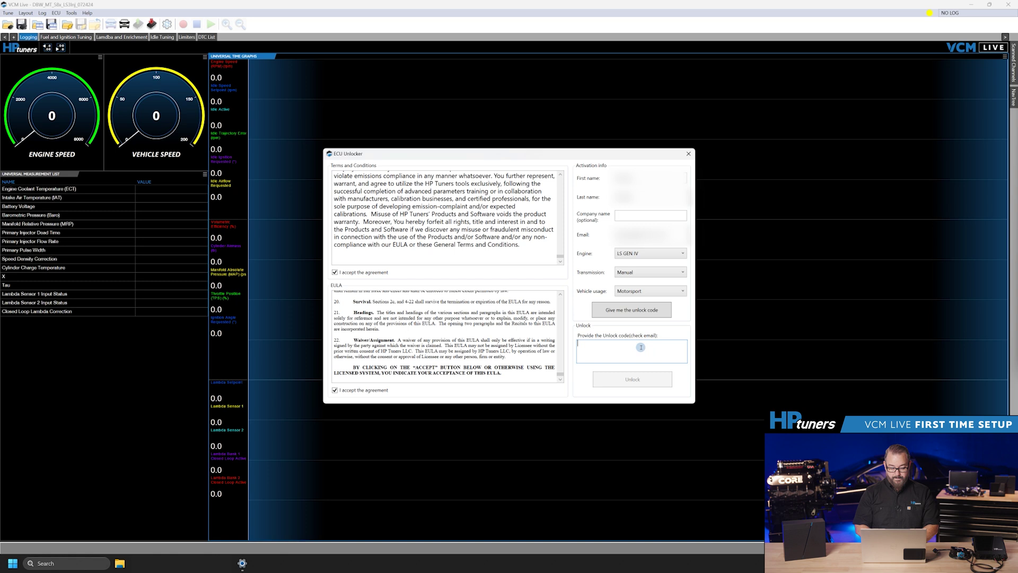
key(ctrl+v)
click(633, 379)
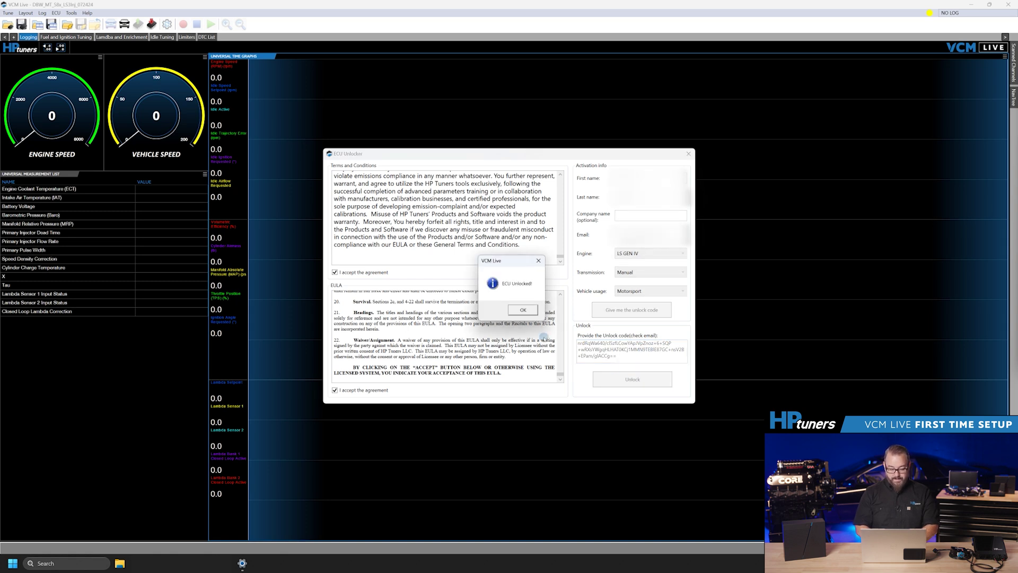
click(523, 309)
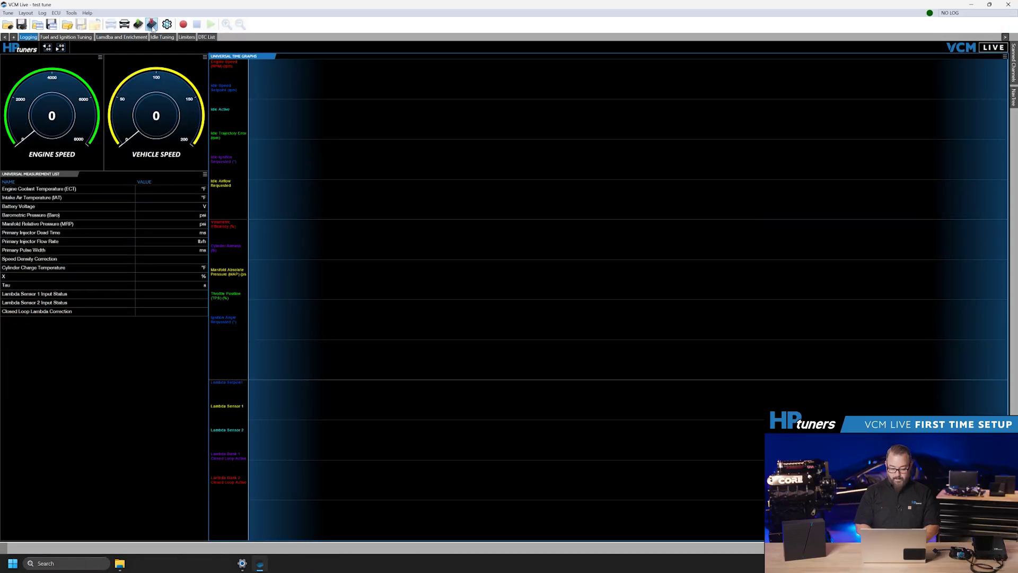
Write the entire test tune to the ECU
click(152, 27)
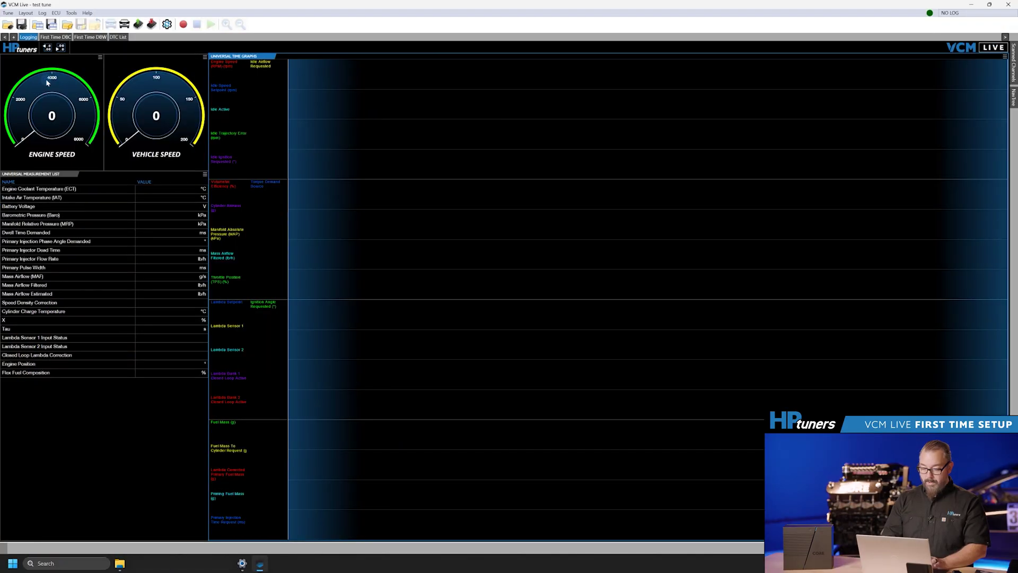
Load the Initial Setup layout and inspect the First Time DBC Throttle Position 1 Sensor panel
click(26, 13)
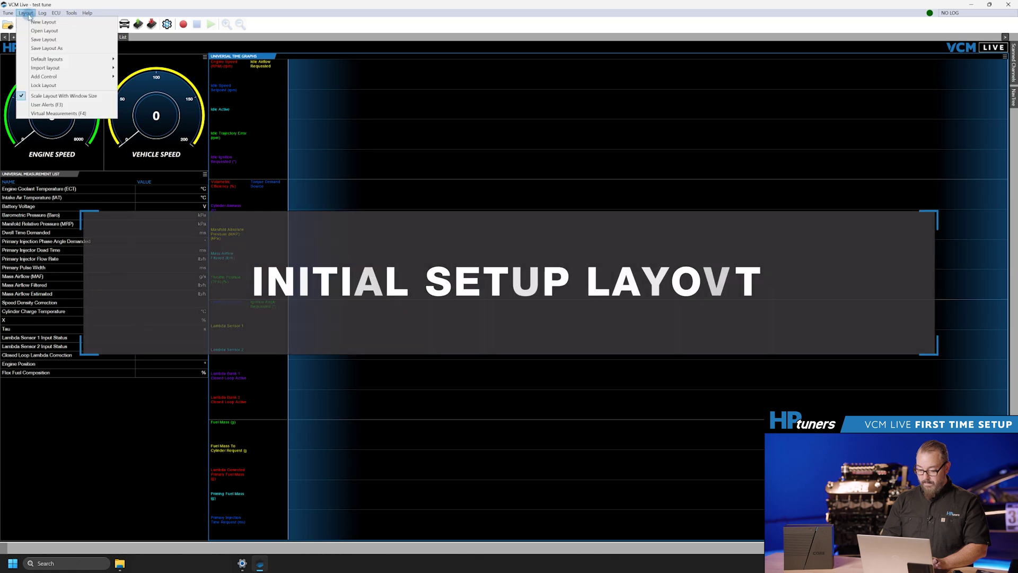
mouse_move(74, 59)
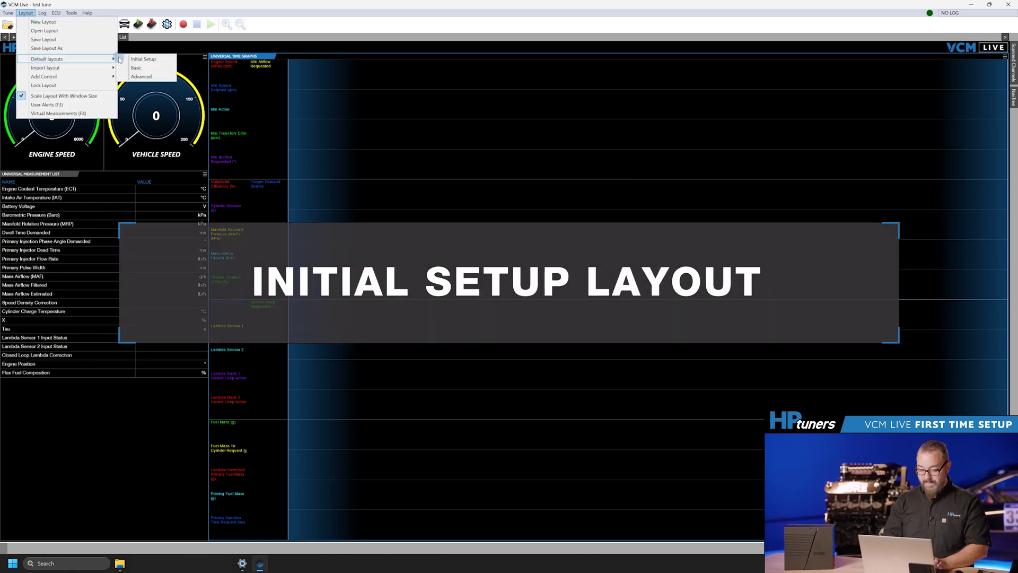
click(144, 59)
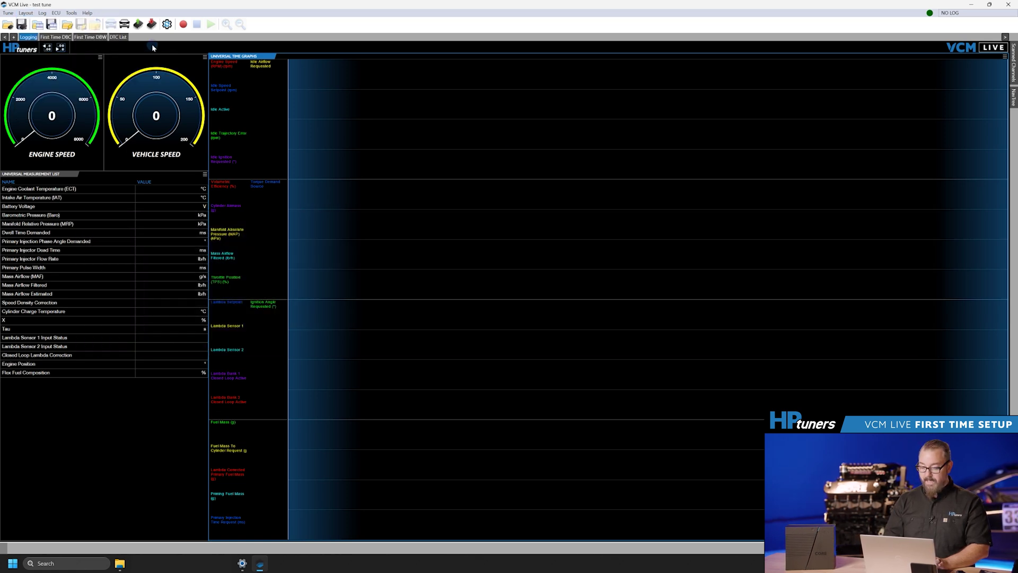
click(60, 37)
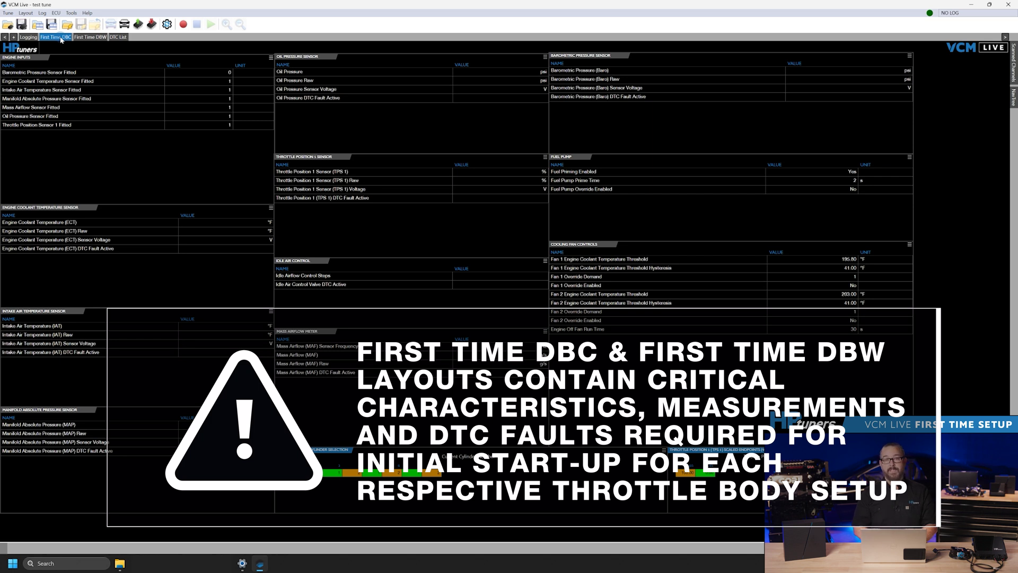
click(363, 164)
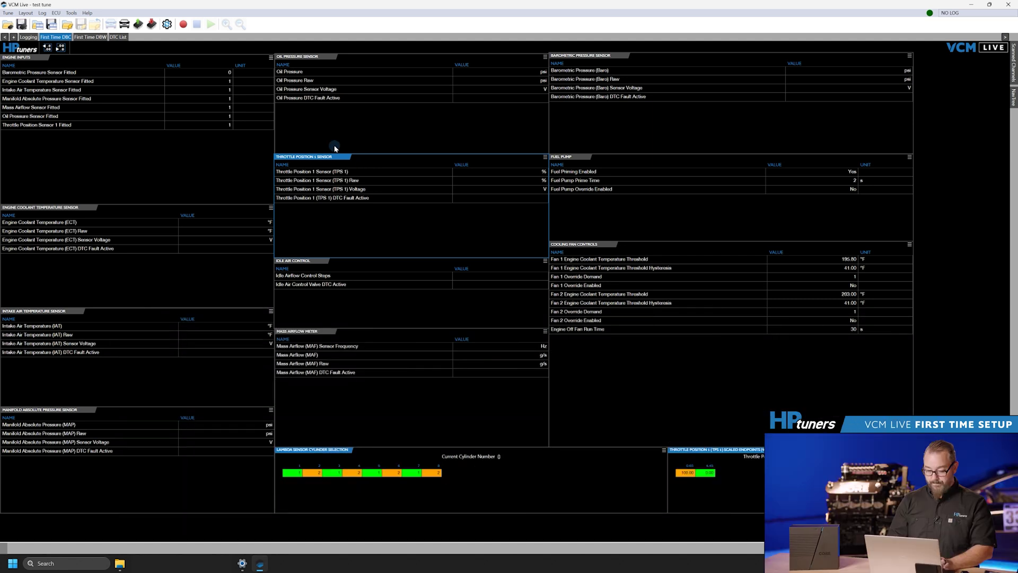
Review the First Time DBW pedal 1 position, voltage and pedal 1/2 DTC rows
click(96, 38)
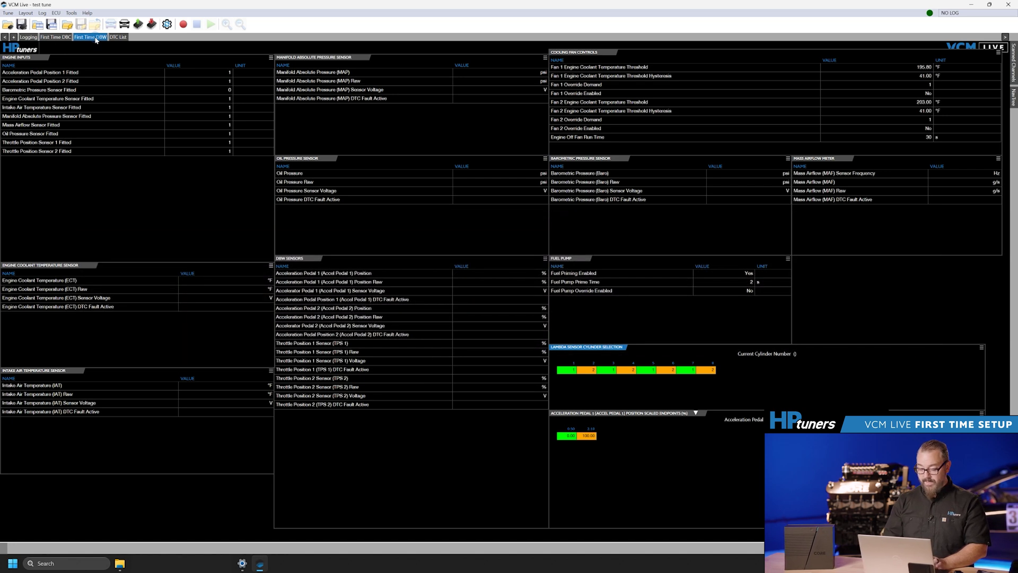
click(351, 260)
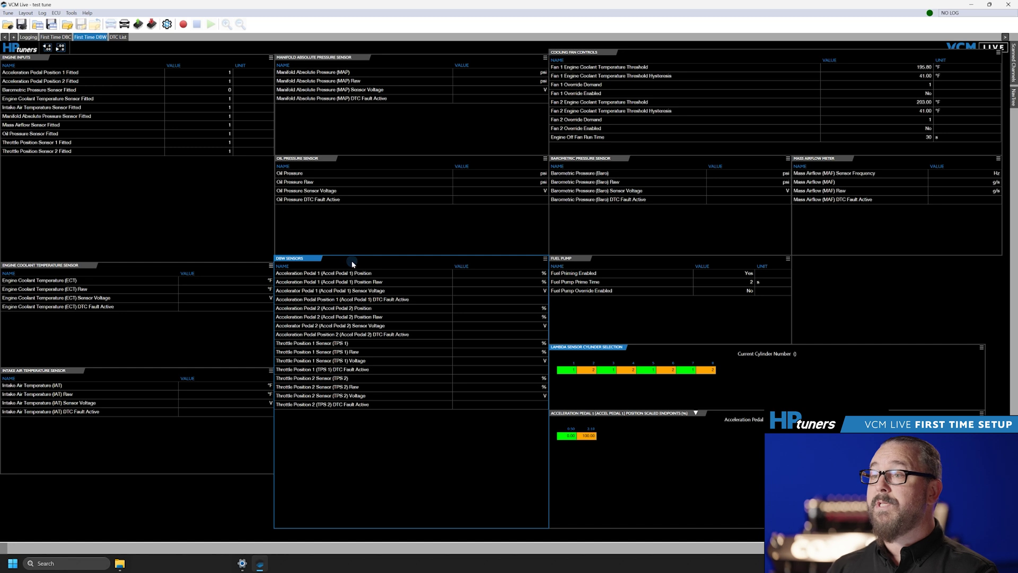
click(357, 274)
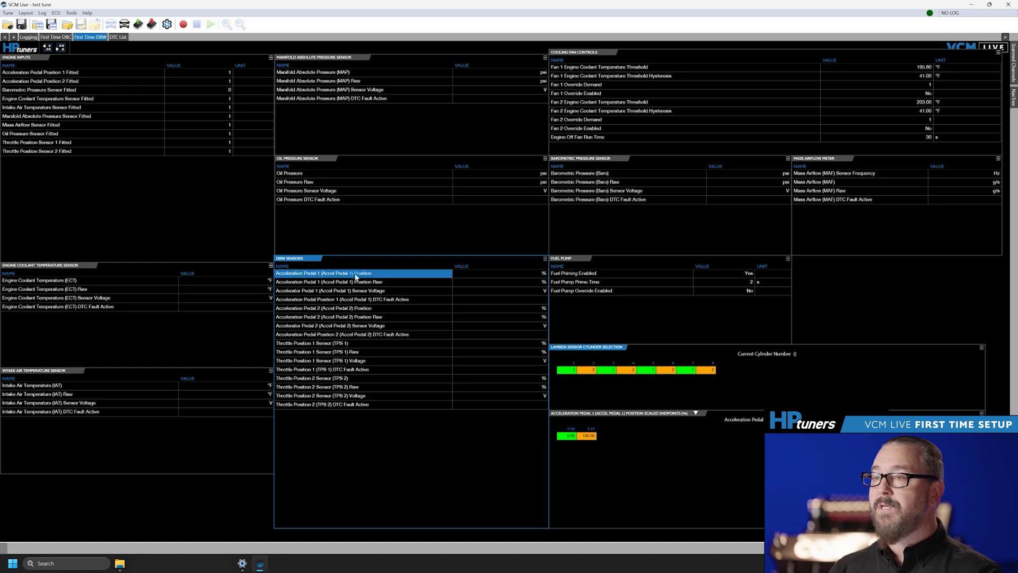
click(363, 292)
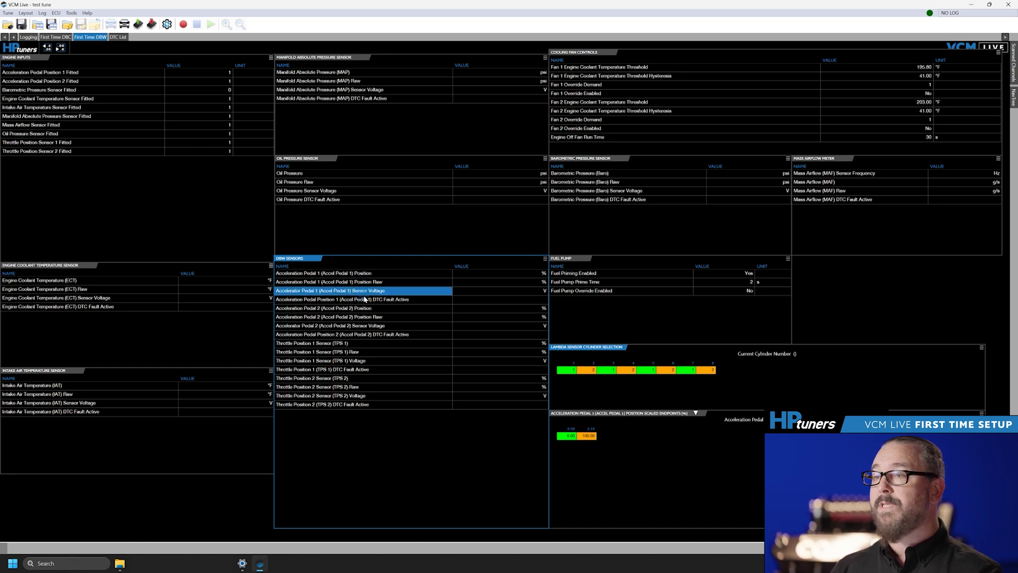
click(365, 299)
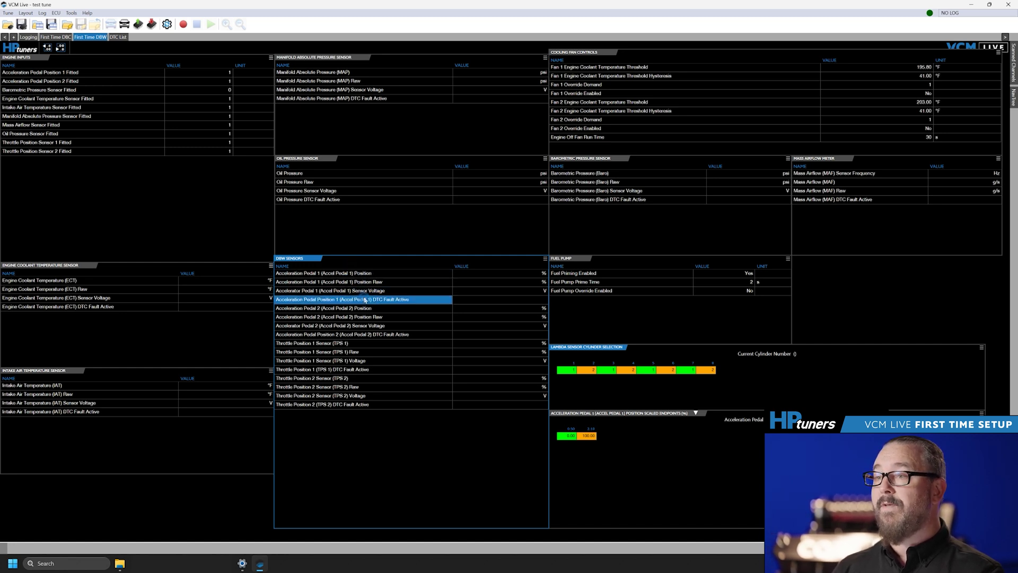
click(371, 334)
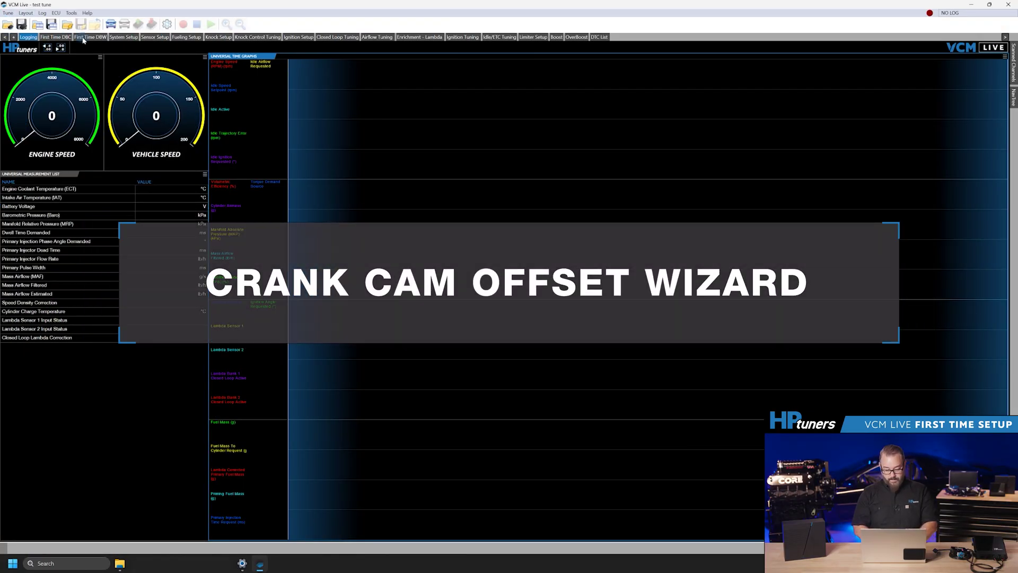
Switch to System Setup and open, then dismiss, the Engine Config context menu
click(124, 37)
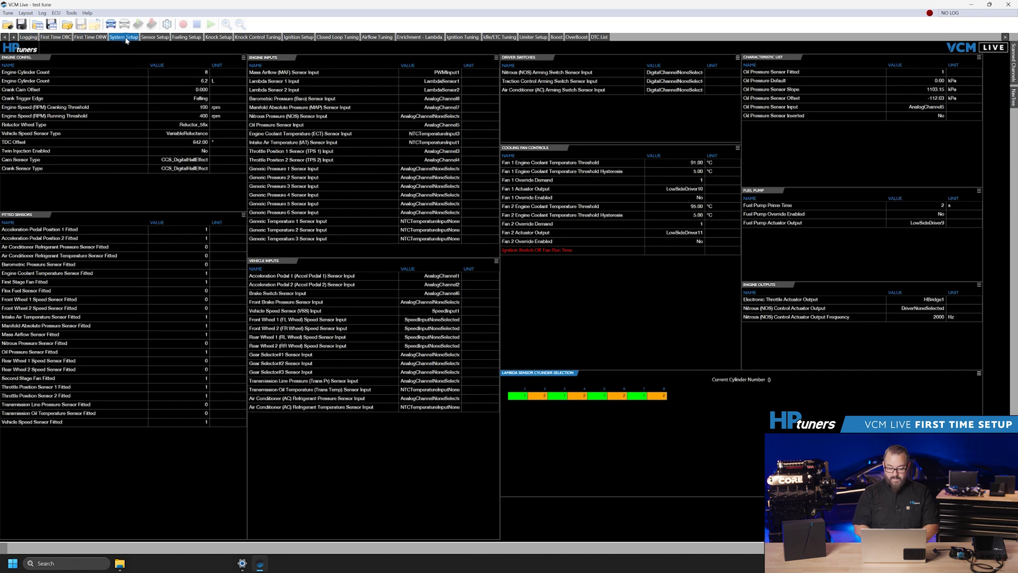
right_click(89, 187)
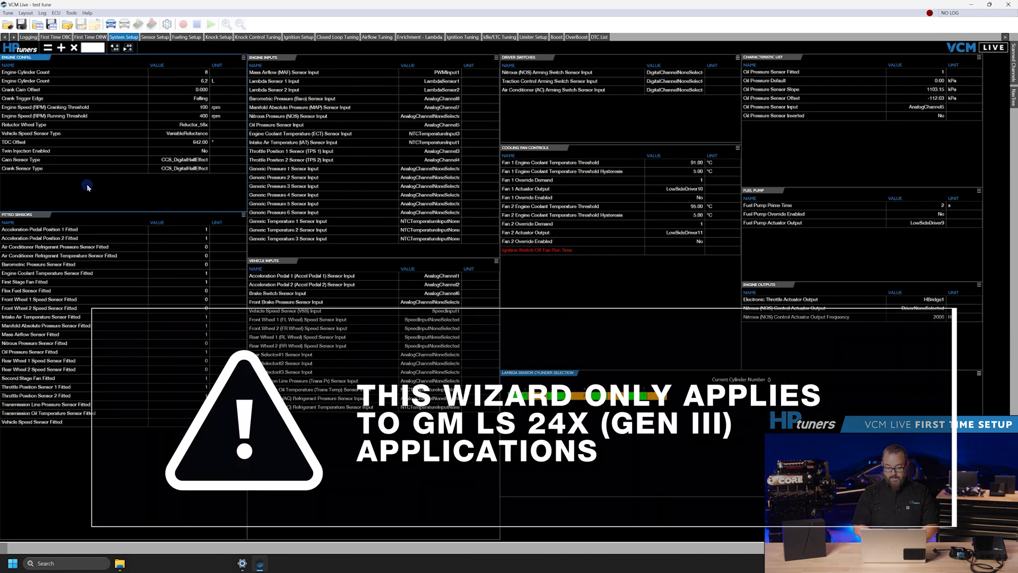
click(79, 184)
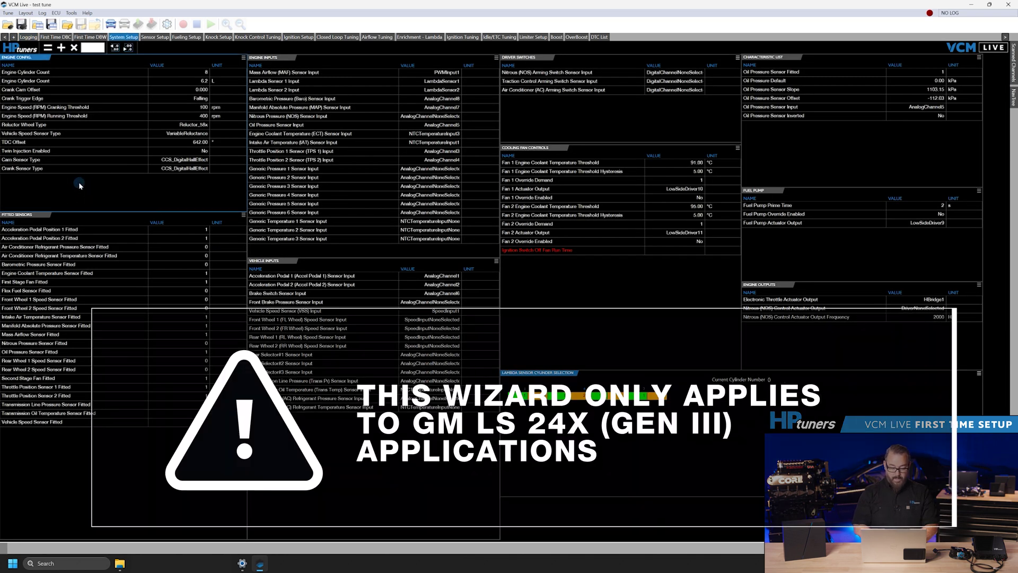
click(109, 190)
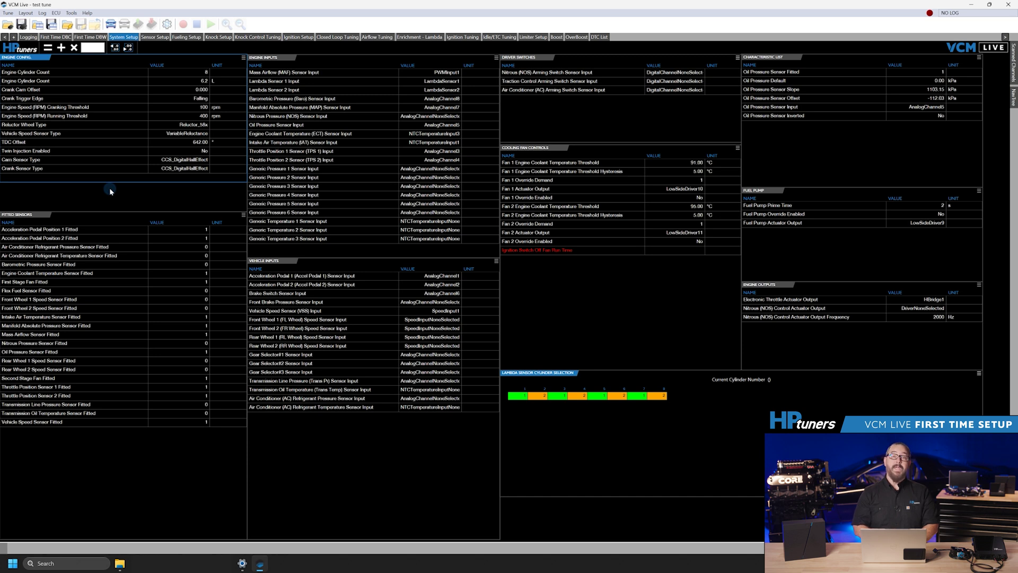
Add a new Measurement List panel to the System Setup page
right_click(110, 191)
mouse_move(139, 197)
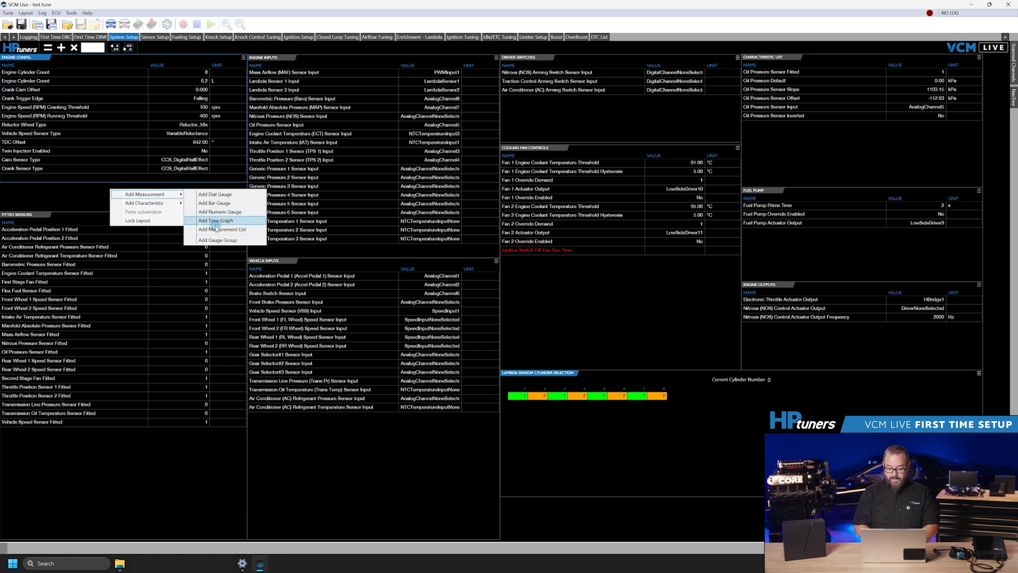
click(207, 203)
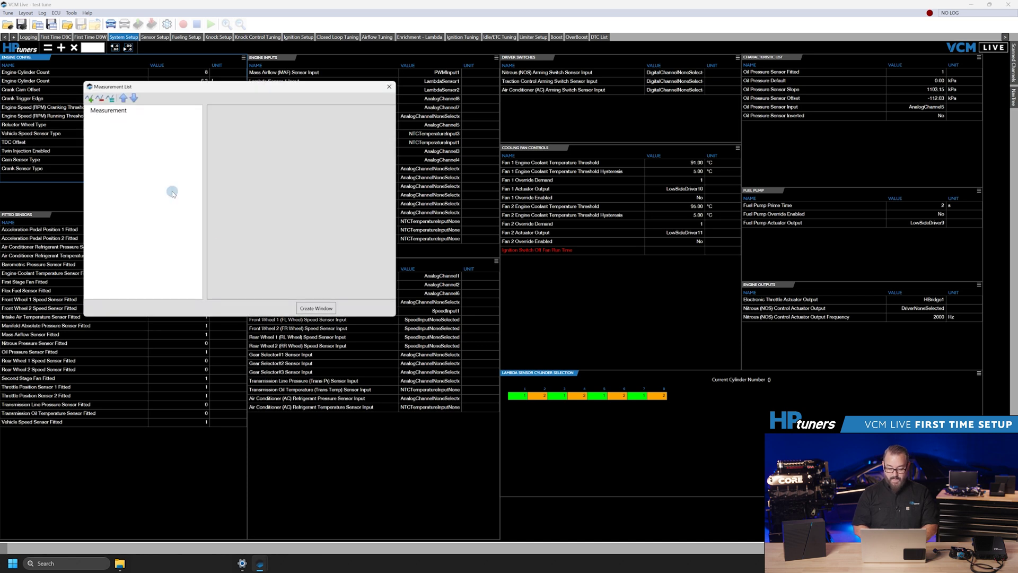
click(119, 114)
Set the list to Calculated Crank Cam Offset and place it below Engine Config
click(273, 127)
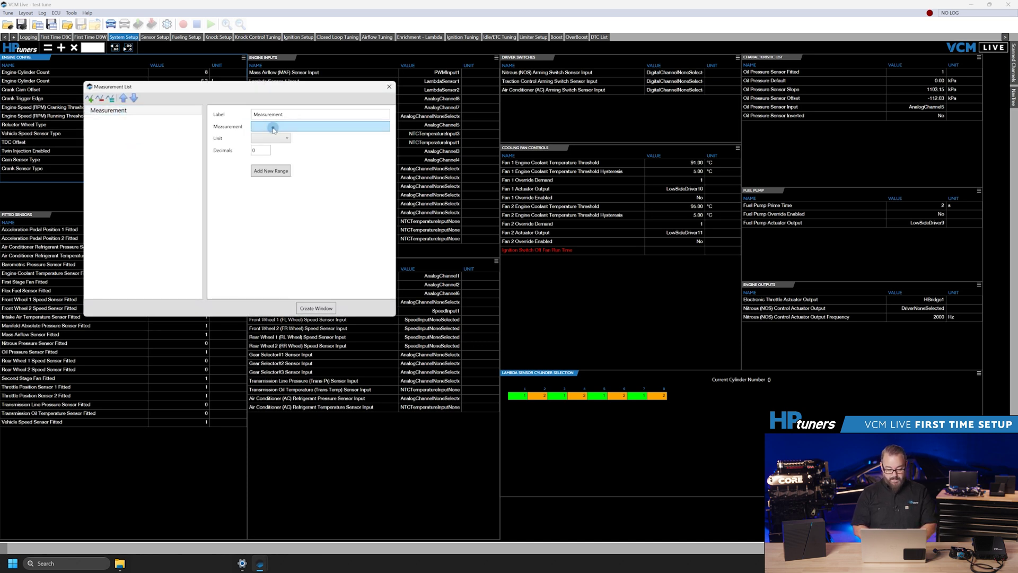
click(171, 108)
text(calc)
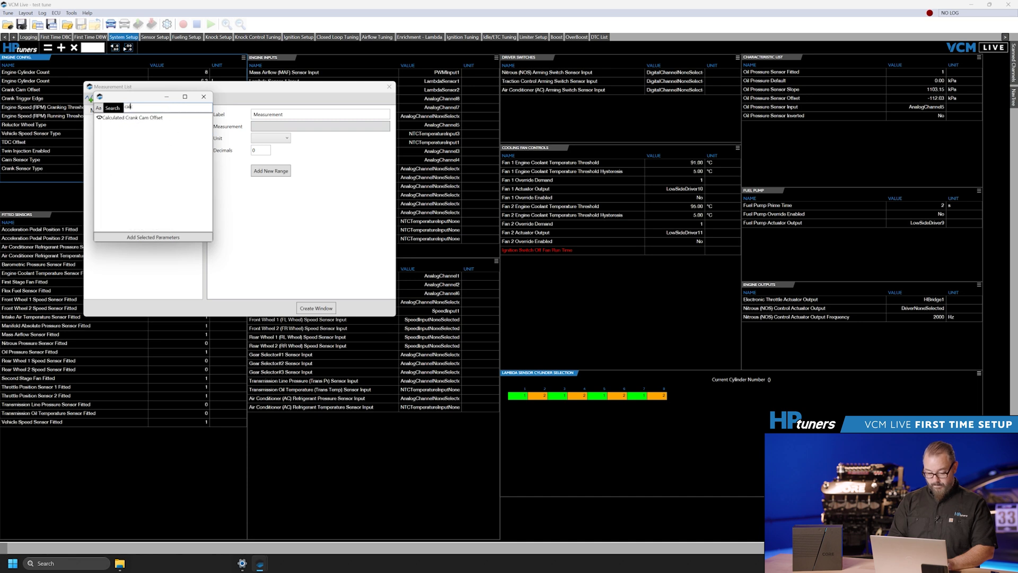
click(173, 116)
click(169, 237)
click(315, 308)
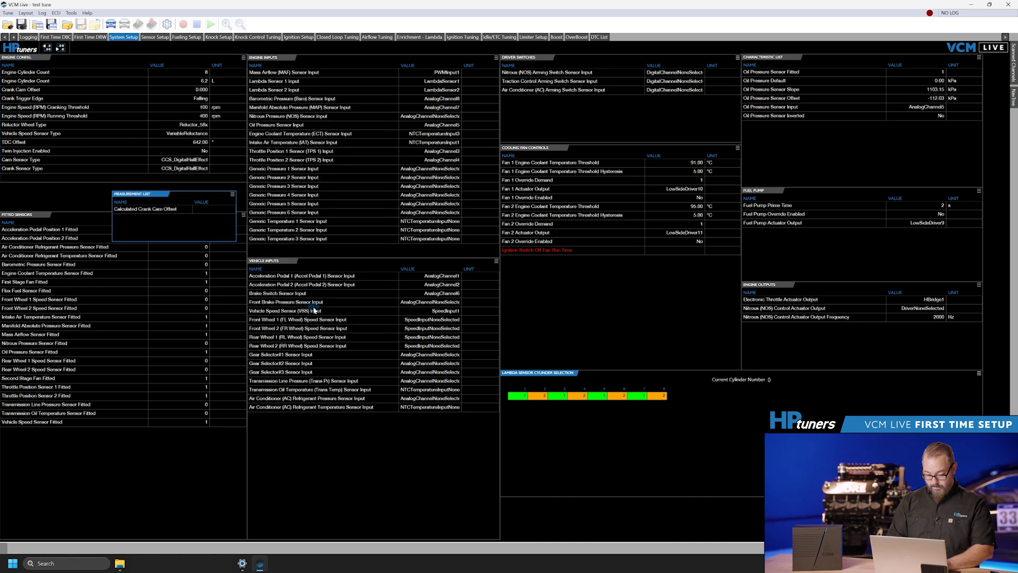
drag(195, 194, 131, 186)
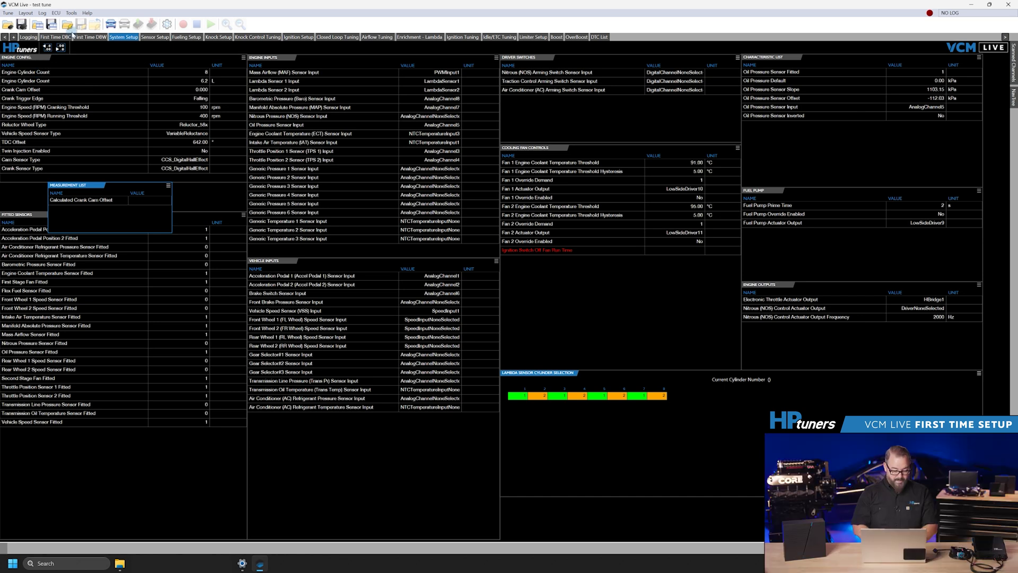
click(111, 23)
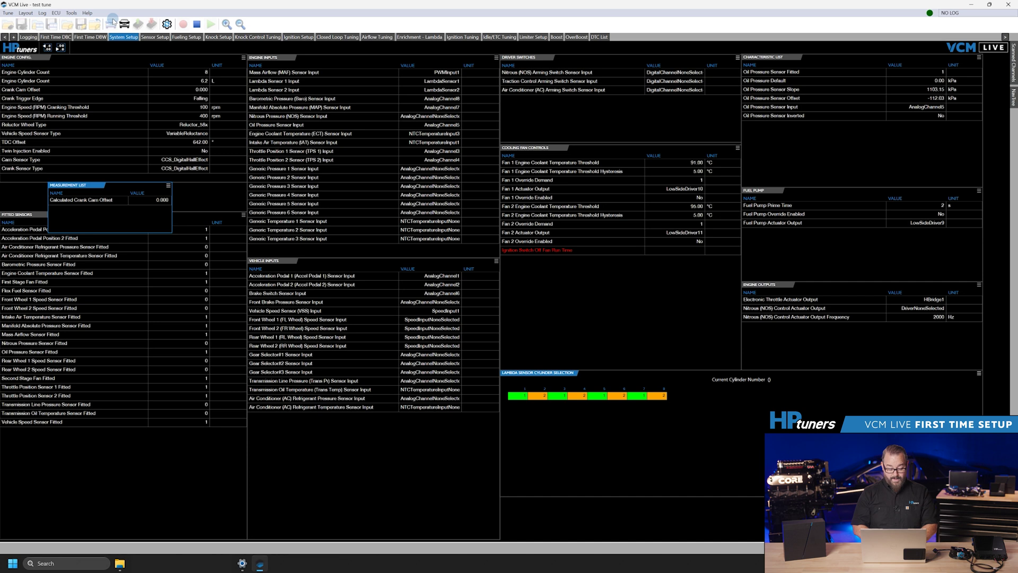
Start the Crank Cam Offset Wizard from the ECU menu, confirm it, then select the Crank Cam Offset setting
click(57, 13)
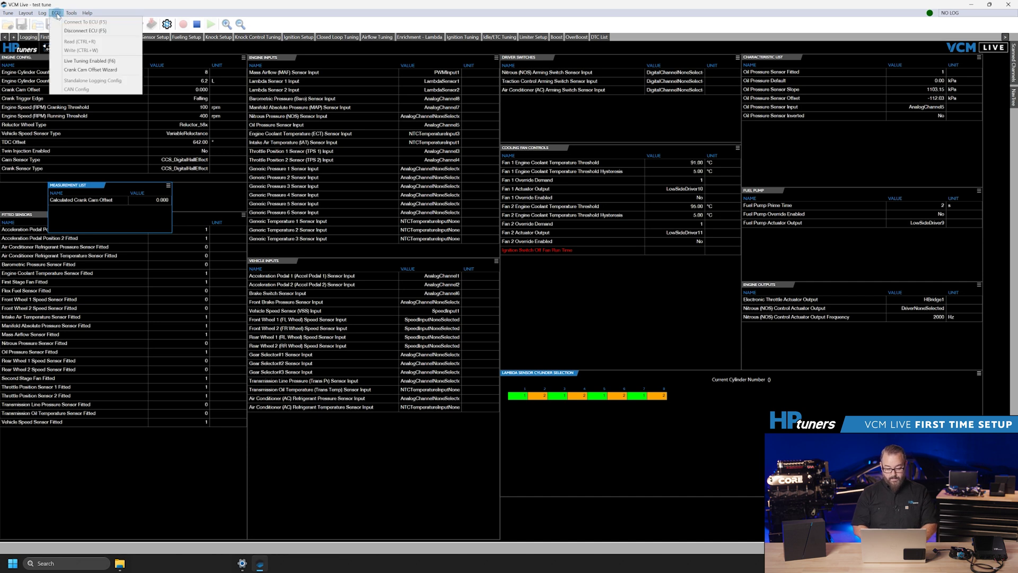
click(75, 69)
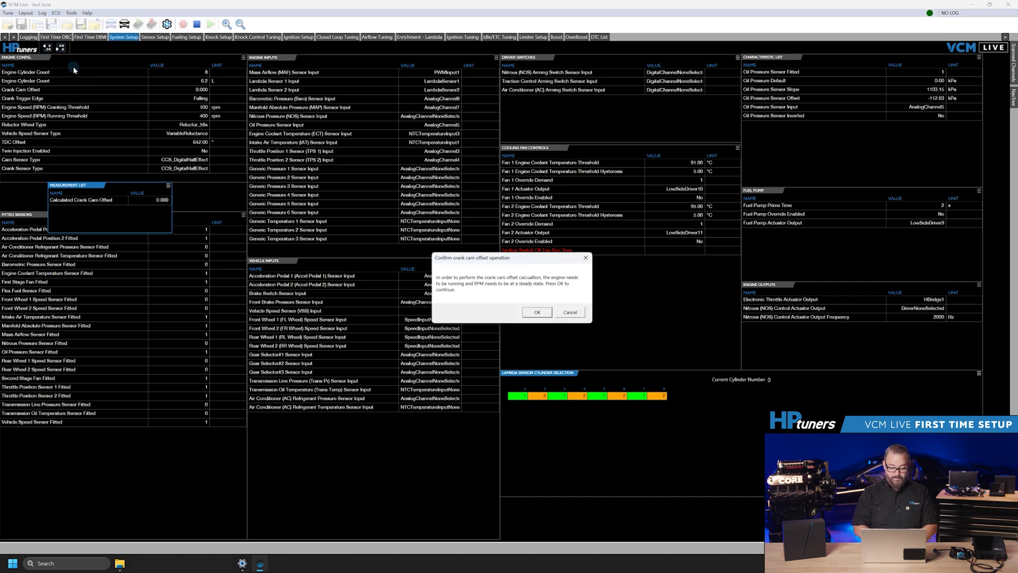
click(537, 312)
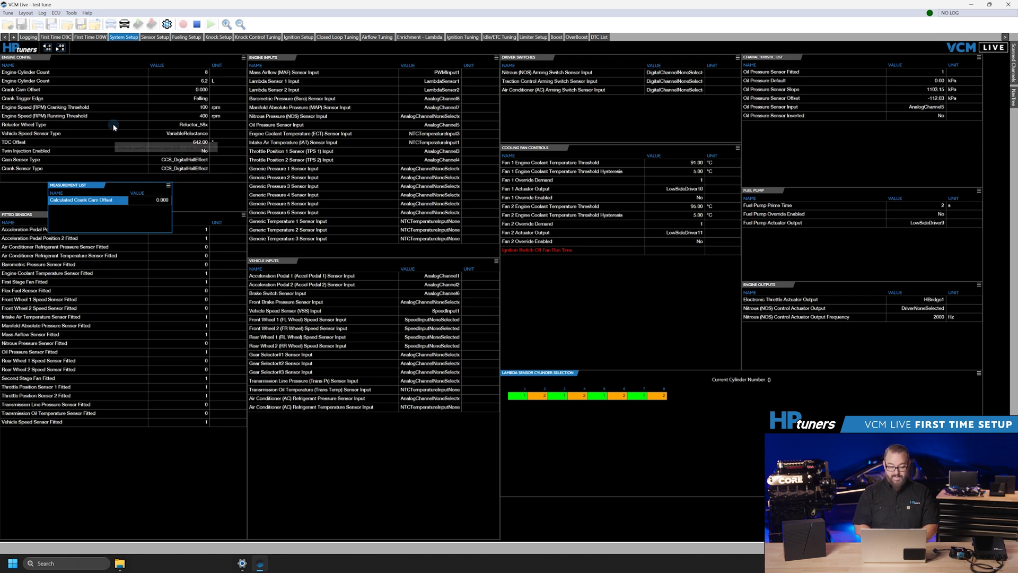
click(122, 91)
Open the Engine Config Crank Cam Offset value for editing to match the 0.000 calculated offset
click(174, 91)
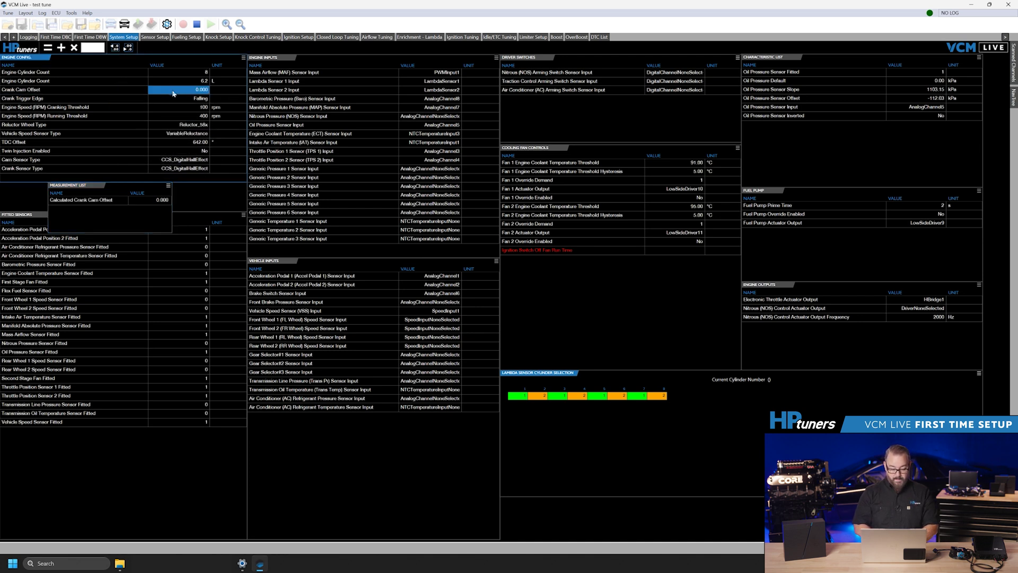